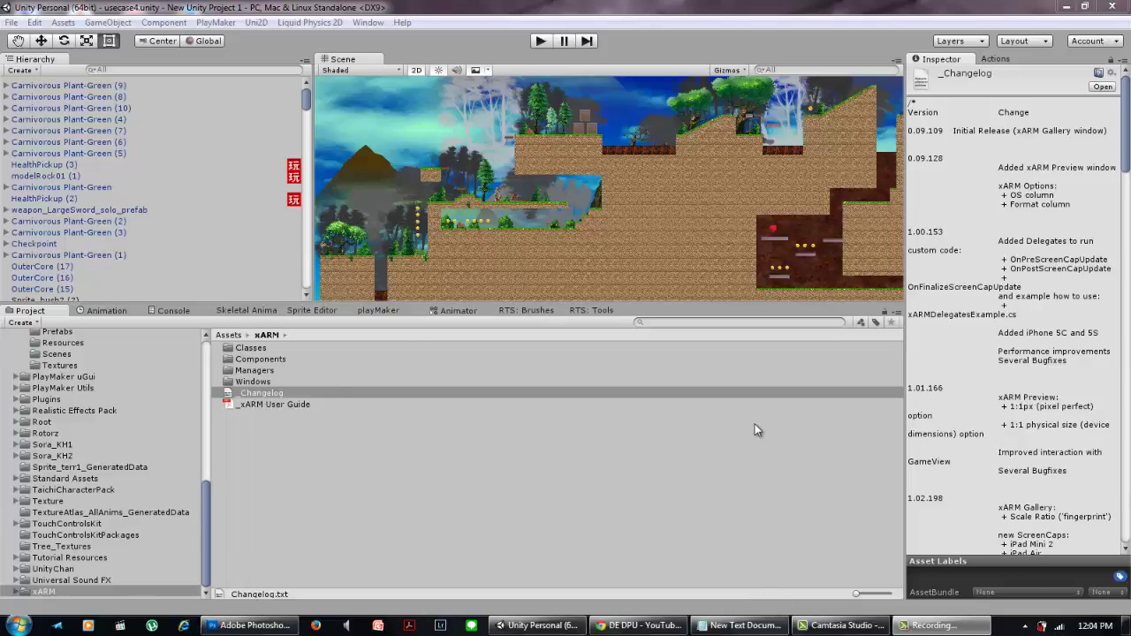
Select the xARM folder in the Project panel to show its changelog, then bring up the Window menu
{"action": "left_click", "coordinate": [67, 570]}
{"action": "left_click", "coordinate": [59, 591]}
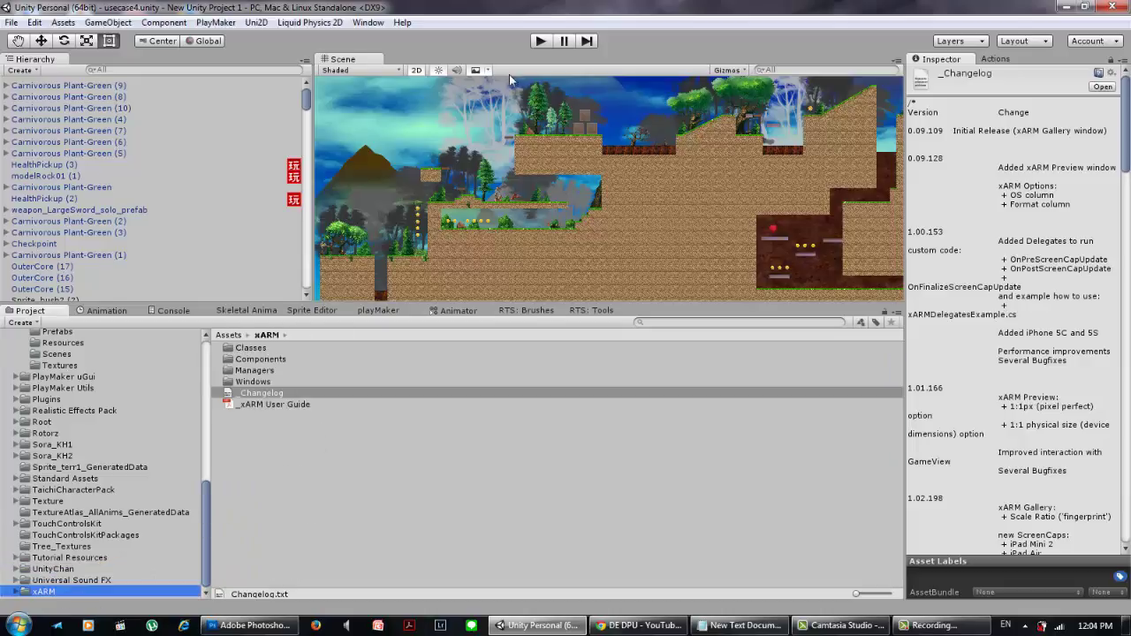
{"action": "left_click", "coordinate": [368, 22]}
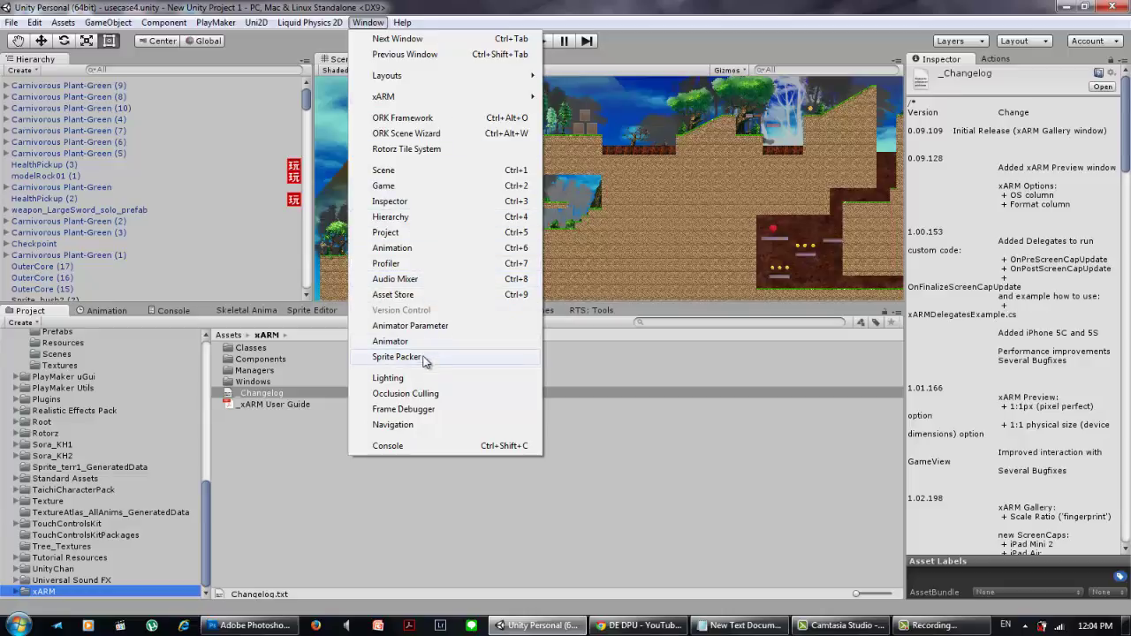
Search the Asset Store for 'xarm' to list the xARM: Aspect and Resolution extension ($35)
{"action": "left_click", "coordinate": [408, 296]}
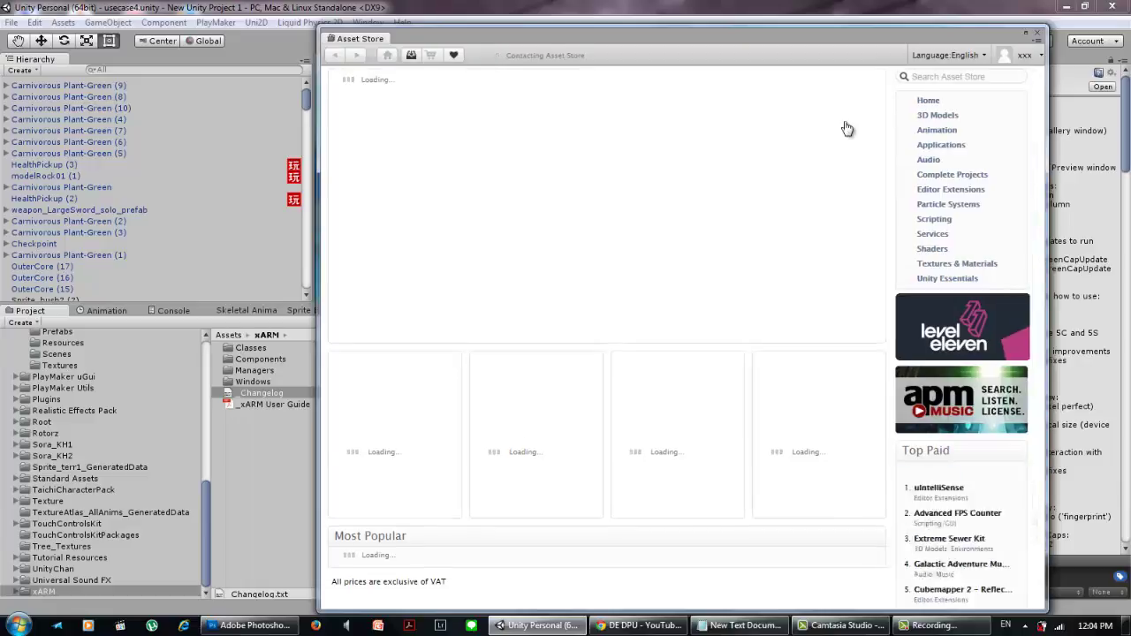
{"action": "left_click", "coordinate": [957, 75]}
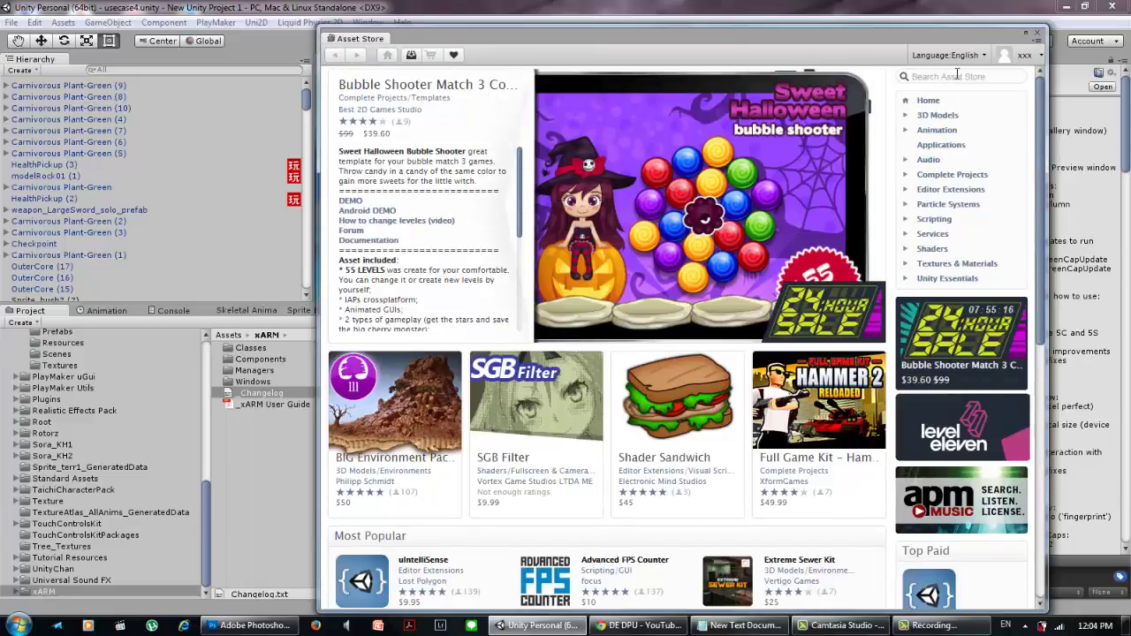
{"action": "type", "text": "x"}
{"action": "type", "text": "arm"}
{"action": "key", "text": "Return"}
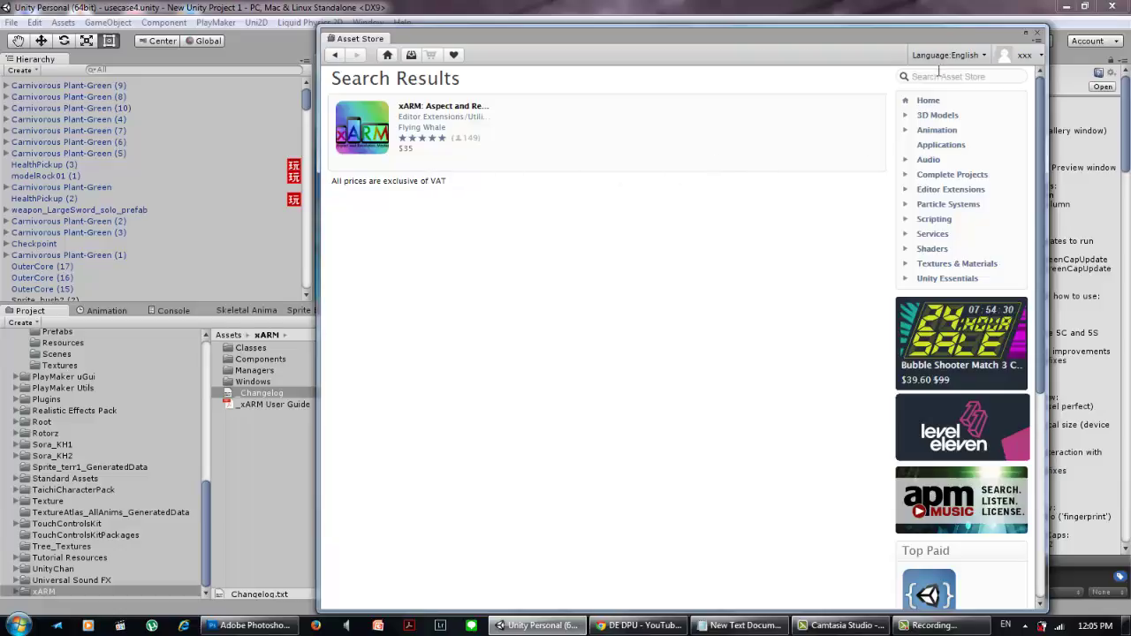
Close the Asset Store window and scroll back up the Project folder tree
{"action": "left_click", "coordinate": [1038, 36]}
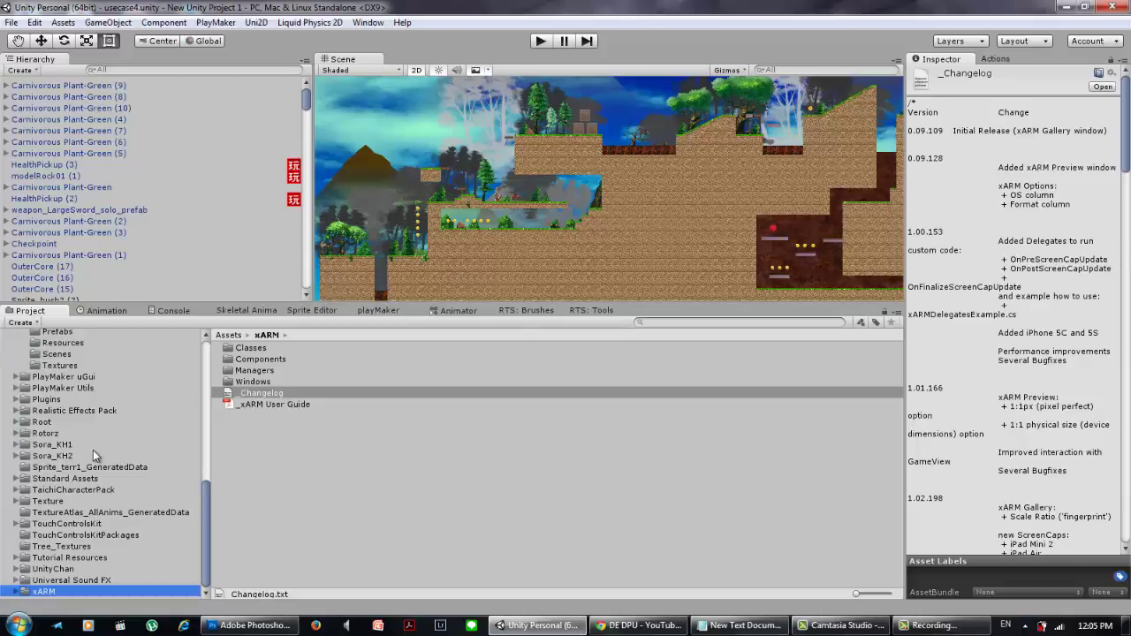
{"action": "scroll", "coordinate": [93, 450], "scroll_direction": "up", "scroll_amount": 10}
{"action": "scroll", "coordinate": [94, 442], "scroll_direction": "up", "scroll_amount": 5}
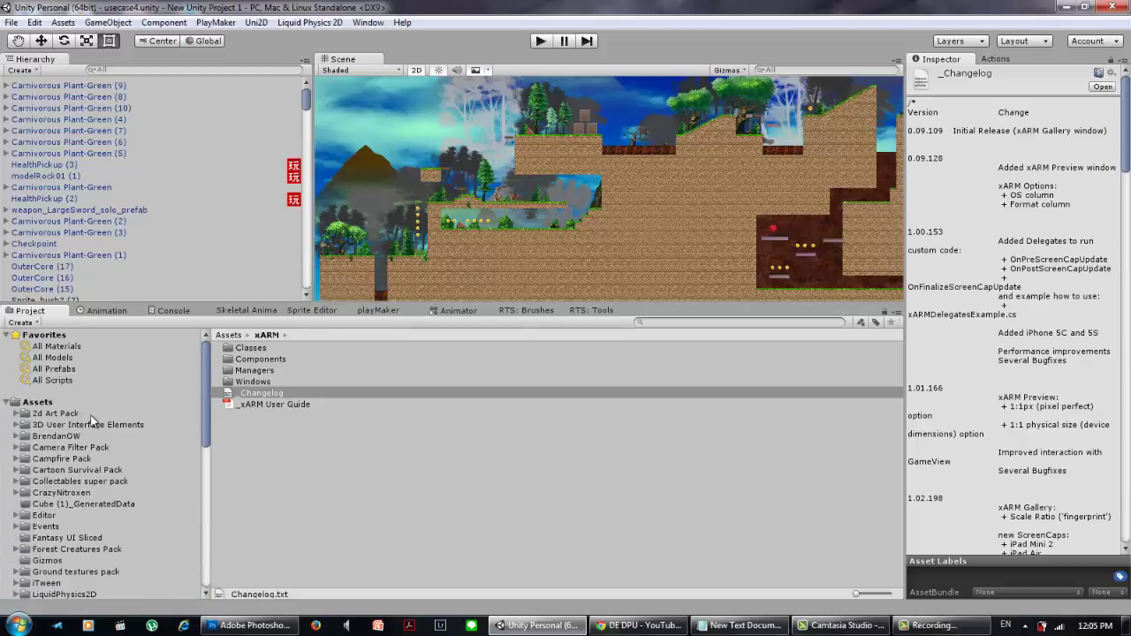
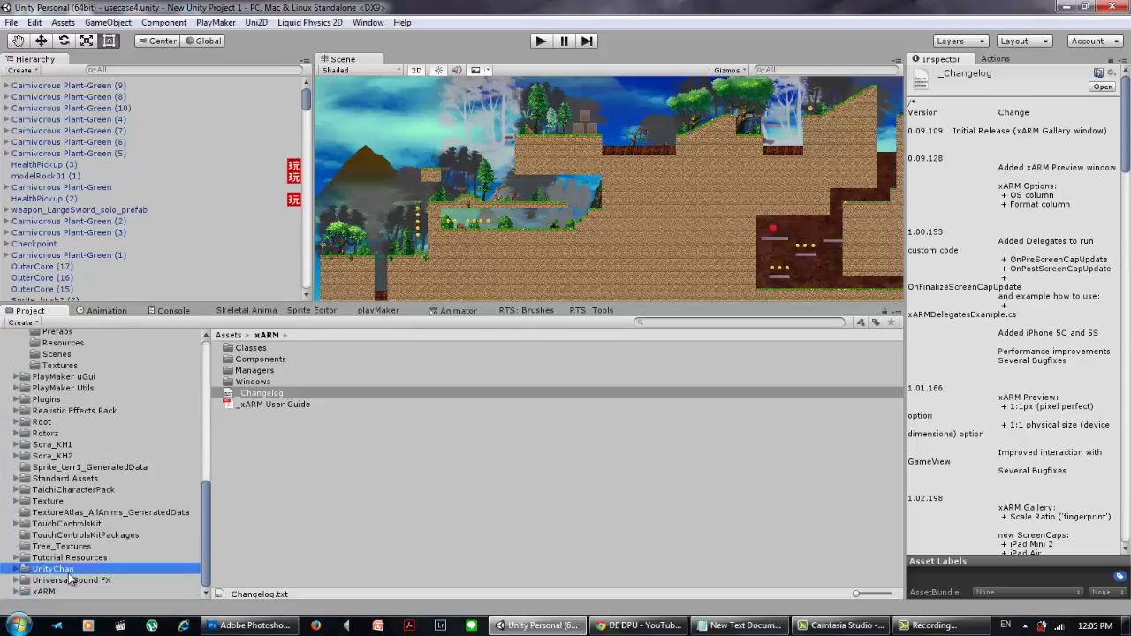
Browse the xARM folder's _xARM User Guide and _Changelog files, then bring up the Window menu
{"action": "left_click", "coordinate": [46, 591]}
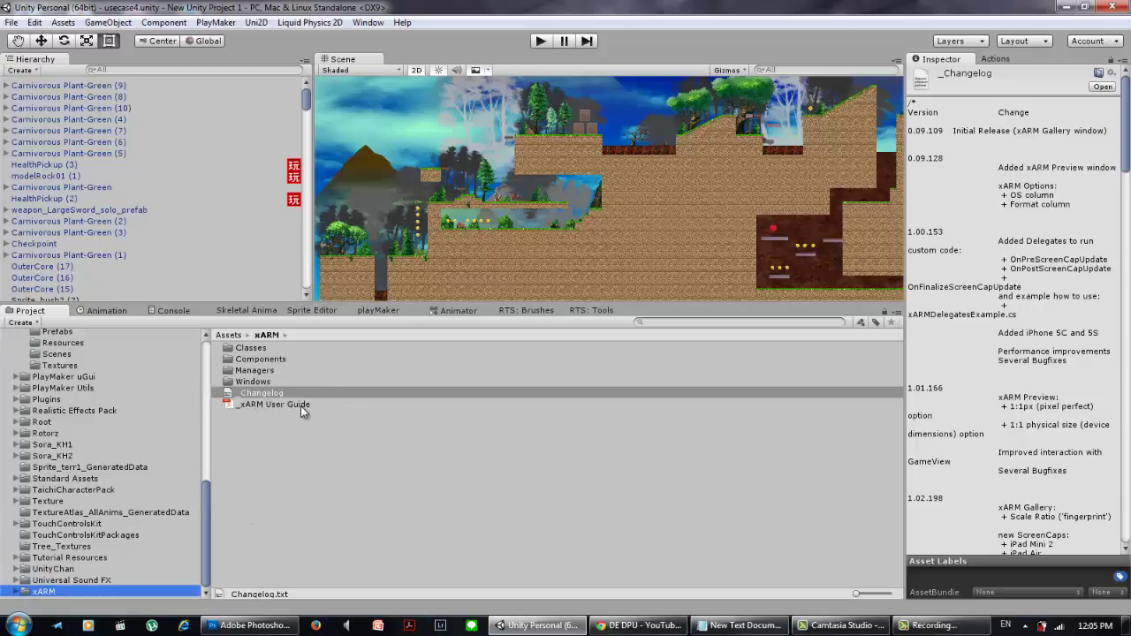
{"action": "left_click", "coordinate": [299, 405]}
{"action": "key", "text": "Up"}
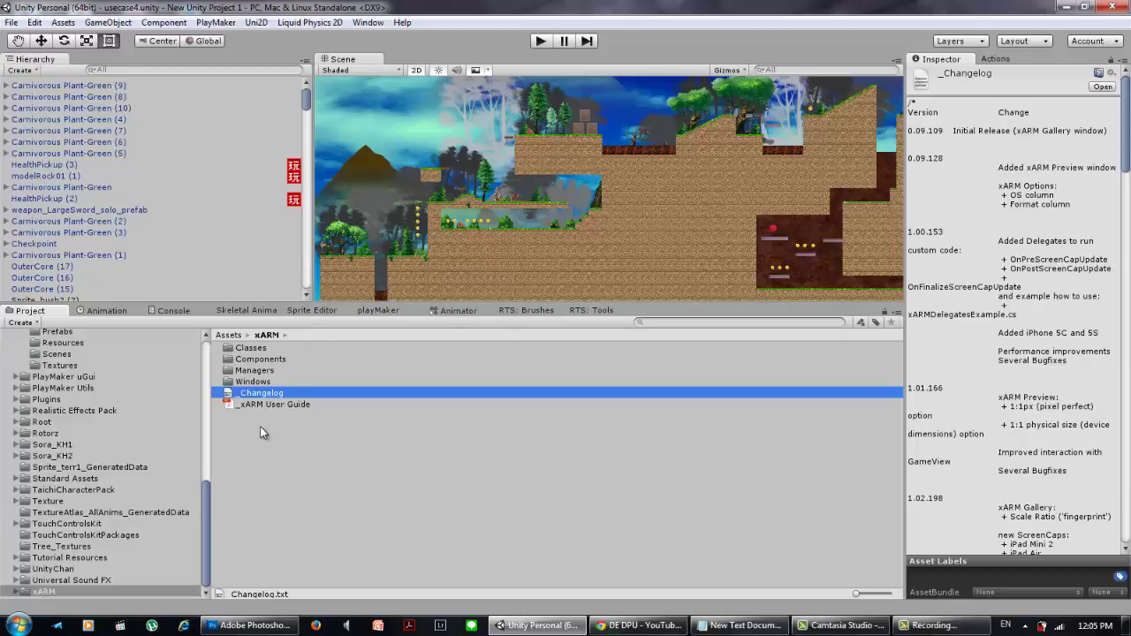
{"action": "left_click", "coordinate": [264, 403]}
{"action": "left_click", "coordinate": [258, 393]}
{"action": "left_click", "coordinate": [380, 27]}
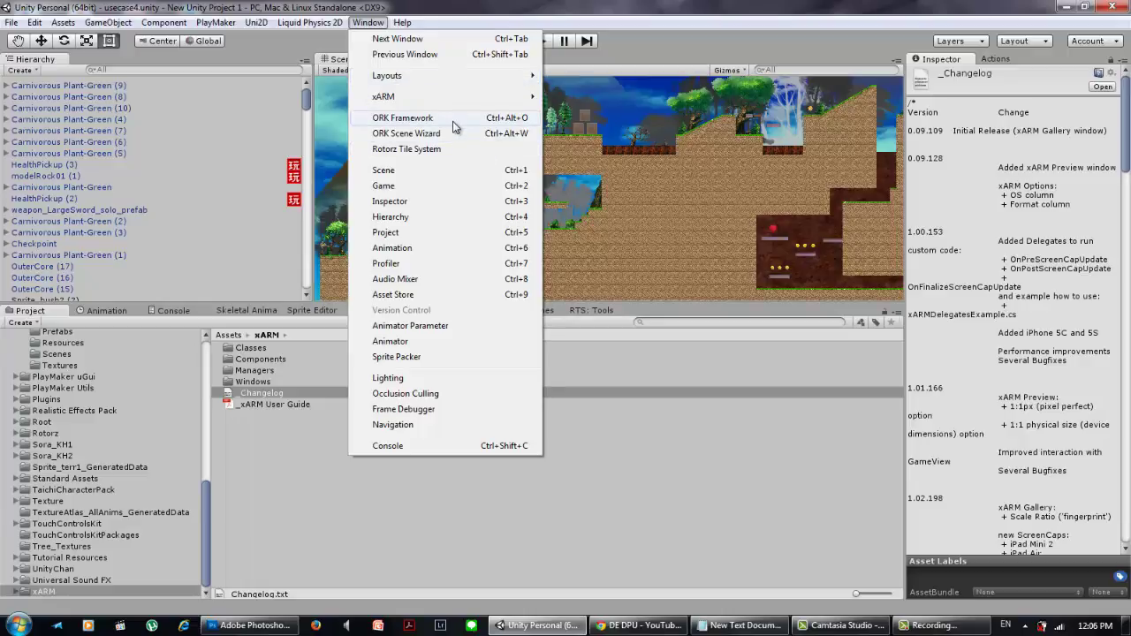
Open xARM Options from the Window > xARM submenu
{"action": "mouse_move", "coordinate": [466, 99]}
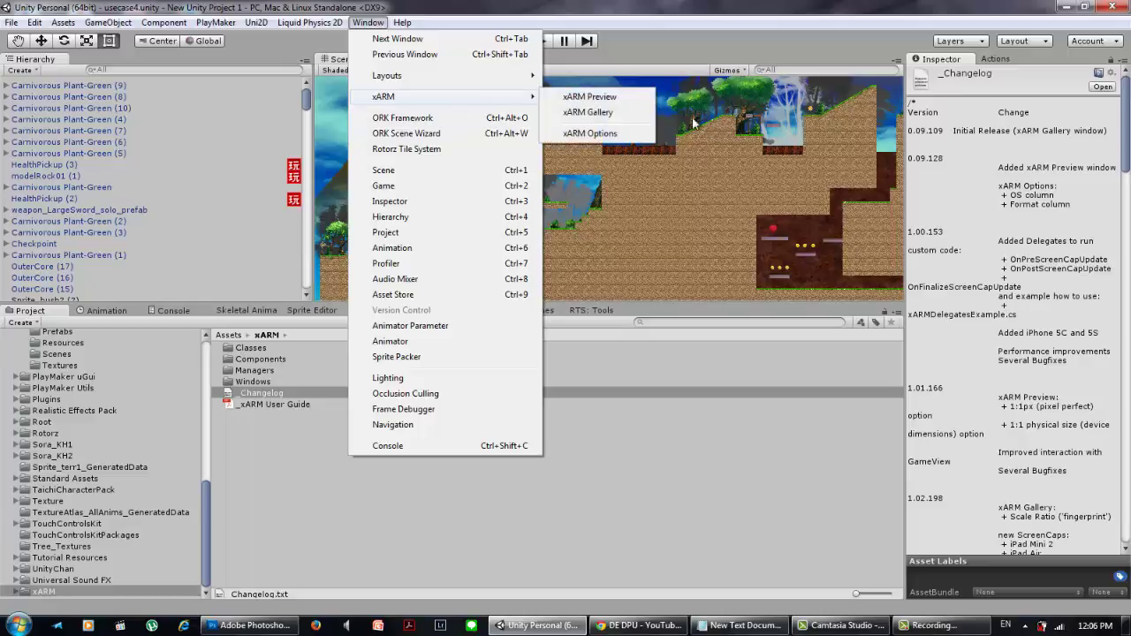
{"action": "left_click", "coordinate": [629, 137]}
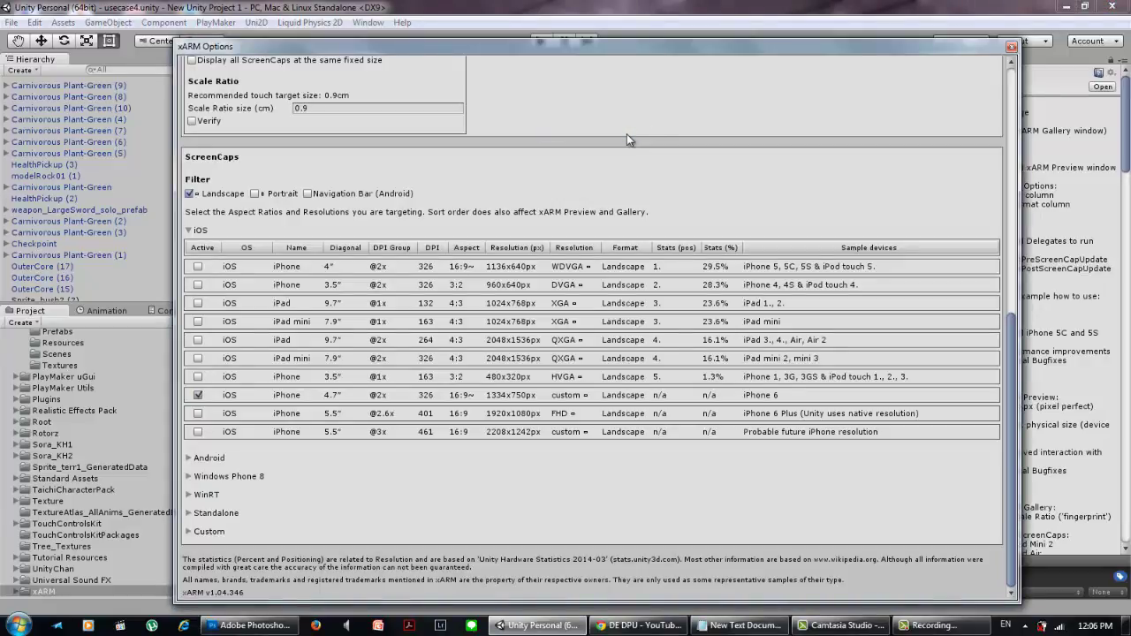
Collapse the iOS screencap list and turn on the Landscape filter
{"action": "left_click", "coordinate": [196, 241]}
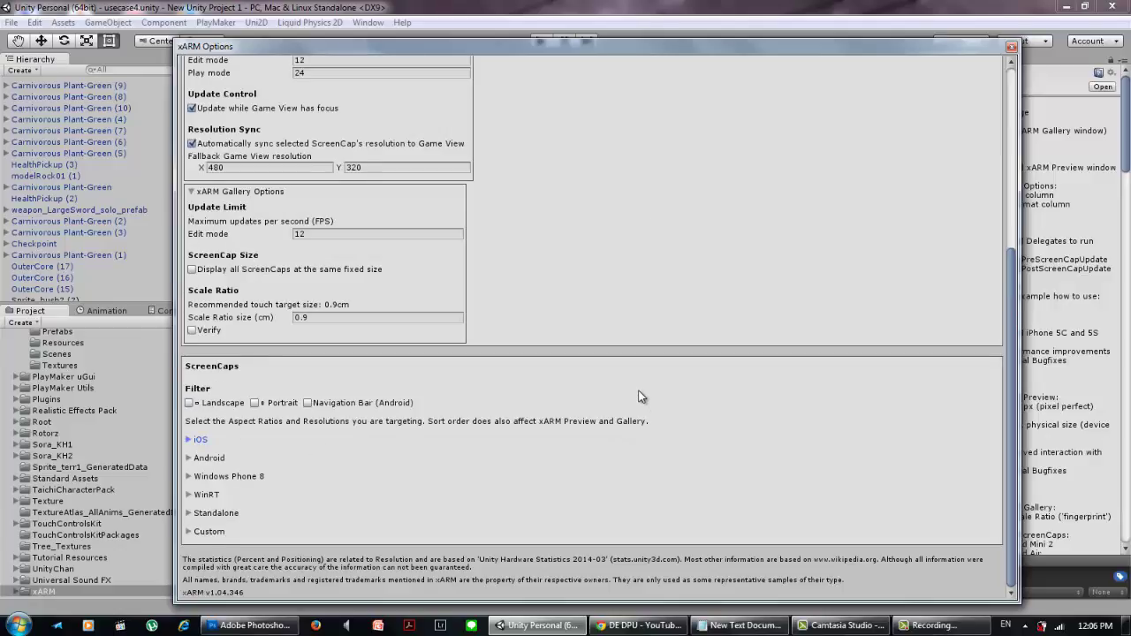
{"action": "scroll", "coordinate": [638, 399], "scroll_direction": "up", "scroll_amount": 3}
{"action": "scroll", "coordinate": [483, 417], "scroll_direction": "up", "scroll_amount": 5}
{"action": "scroll", "coordinate": [505, 418], "scroll_direction": "down", "scroll_amount": 5}
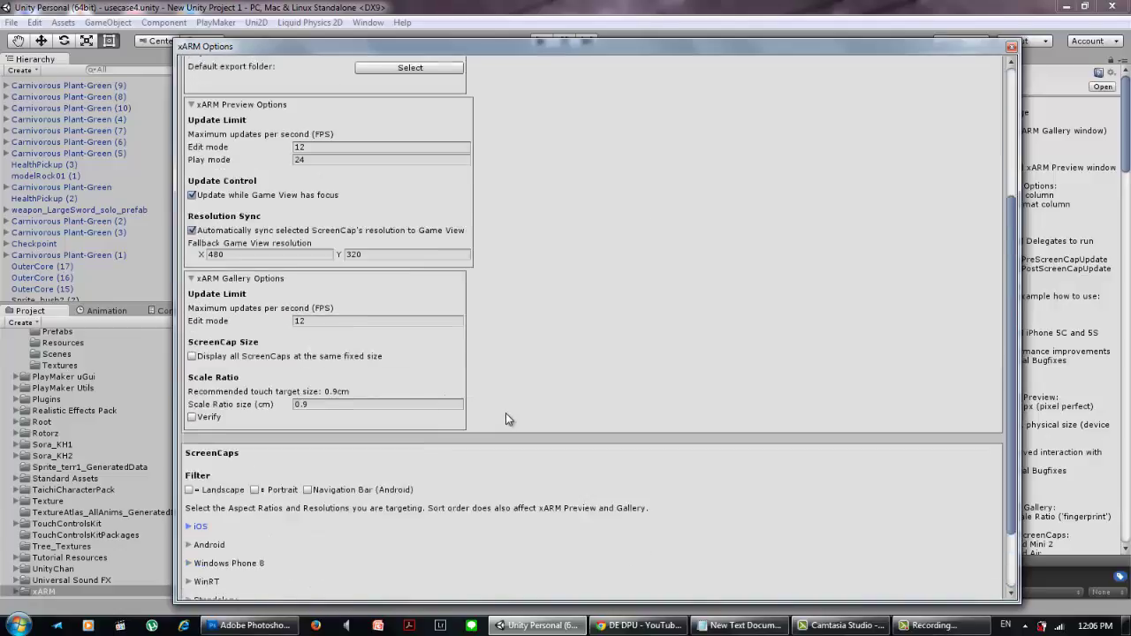
{"action": "scroll", "coordinate": [507, 419], "scroll_direction": "up", "scroll_amount": 5}
{"action": "scroll", "coordinate": [509, 419], "scroll_direction": "down", "scroll_amount": 3}
{"action": "scroll", "coordinate": [486, 422], "scroll_direction": "down", "scroll_amount": 2}
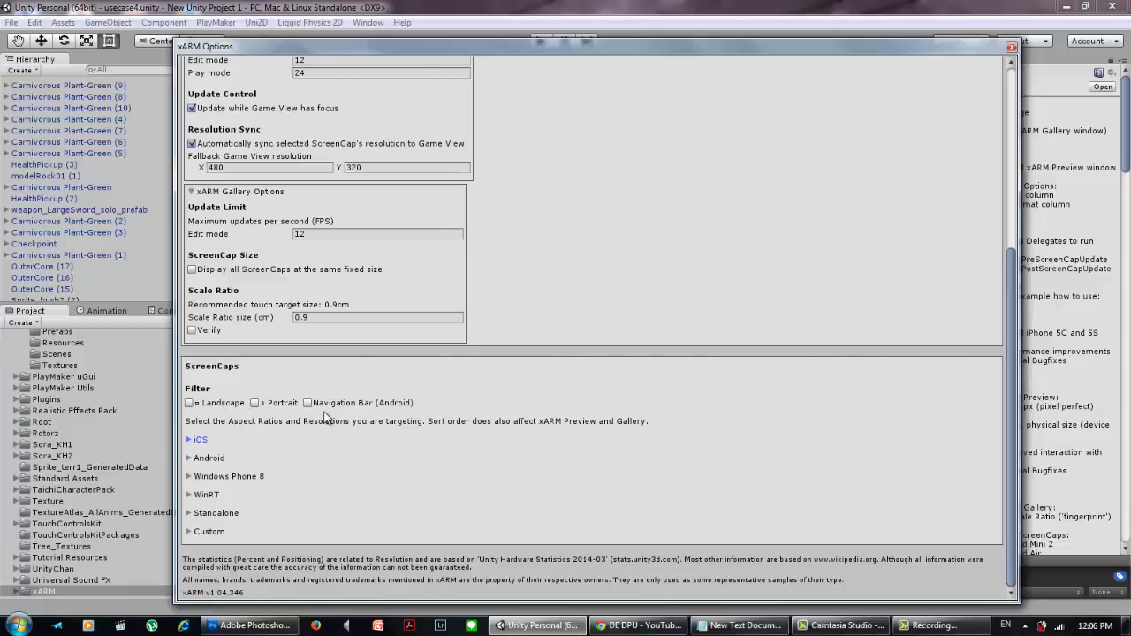
{"action": "left_click", "coordinate": [190, 403]}
Expand the iOS screencaps and tick Active on the iPhone 4.7" (iPhone 6) row
{"action": "left_click", "coordinate": [193, 439]}
{"action": "scroll", "coordinate": [621, 358], "scroll_direction": "down", "scroll_amount": 5}
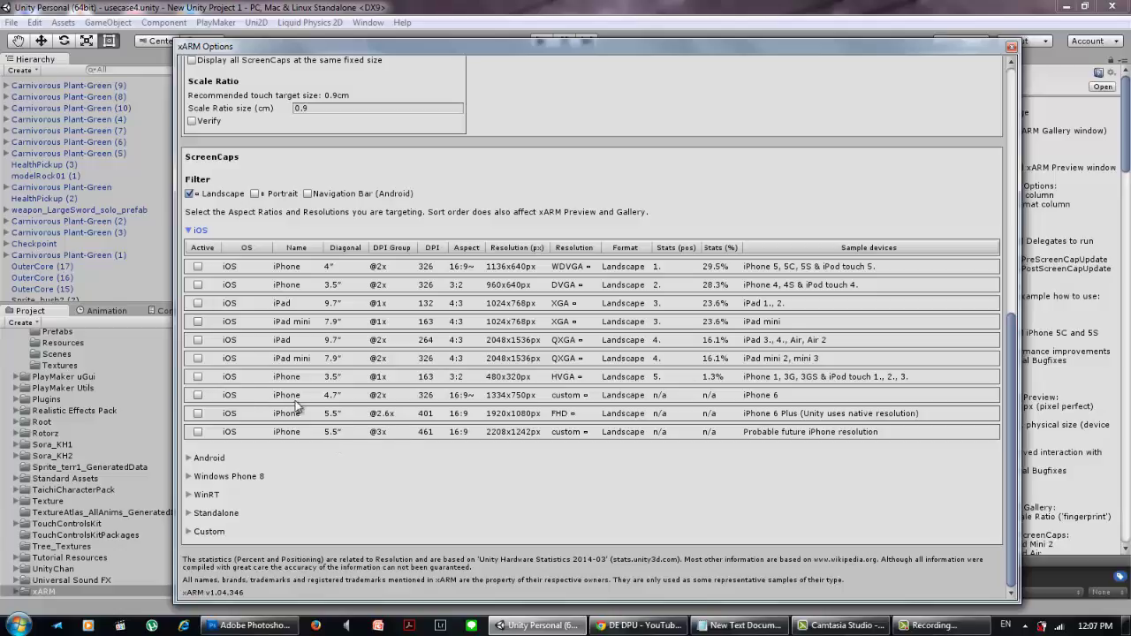
{"action": "left_click", "coordinate": [198, 395]}
{"action": "scroll", "coordinate": [687, 392], "scroll_direction": "up", "scroll_amount": 7}
{"action": "scroll", "coordinate": [694, 393], "scroll_direction": "up", "scroll_amount": 3}
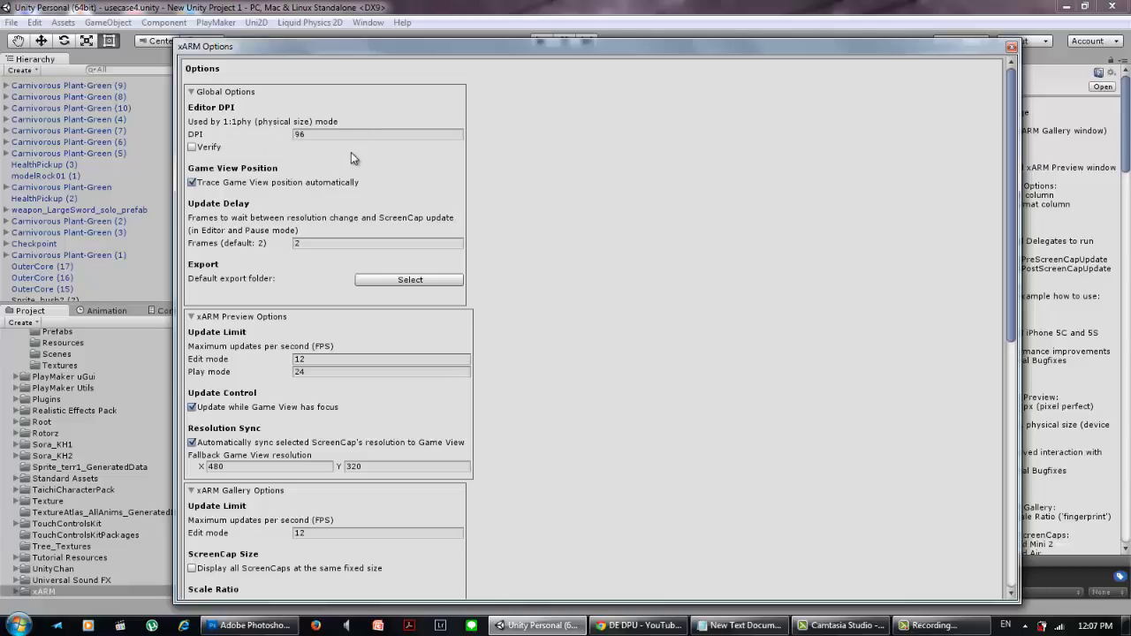
Delete the Editor DPI value 96, check the noted pxcalc.com address, and go to Chrome
{"action": "left_click", "coordinate": [311, 135]}
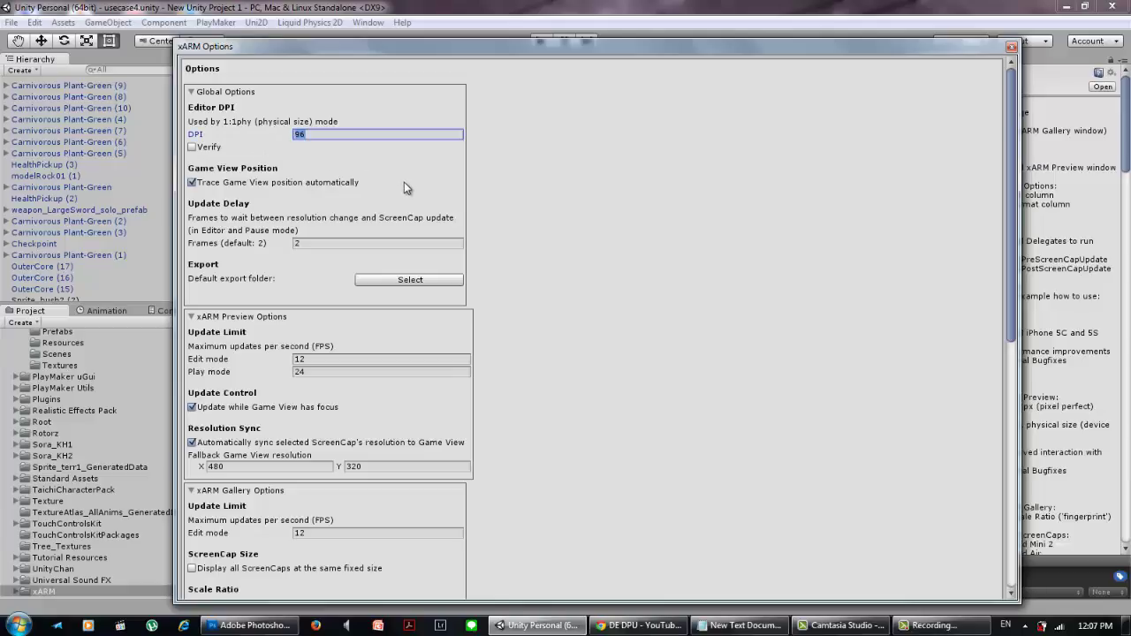
{"action": "key", "text": "BackSpace"}
{"action": "left_click", "coordinate": [741, 627]}
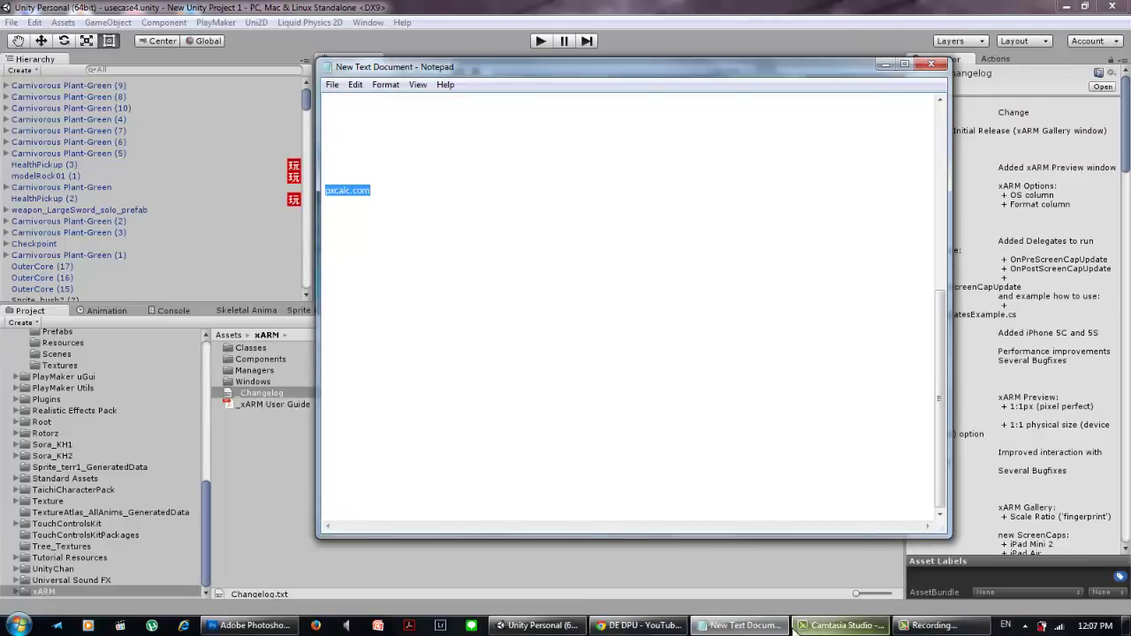
{"action": "left_click", "coordinate": [741, 626]}
{"action": "left_click", "coordinate": [638, 626]}
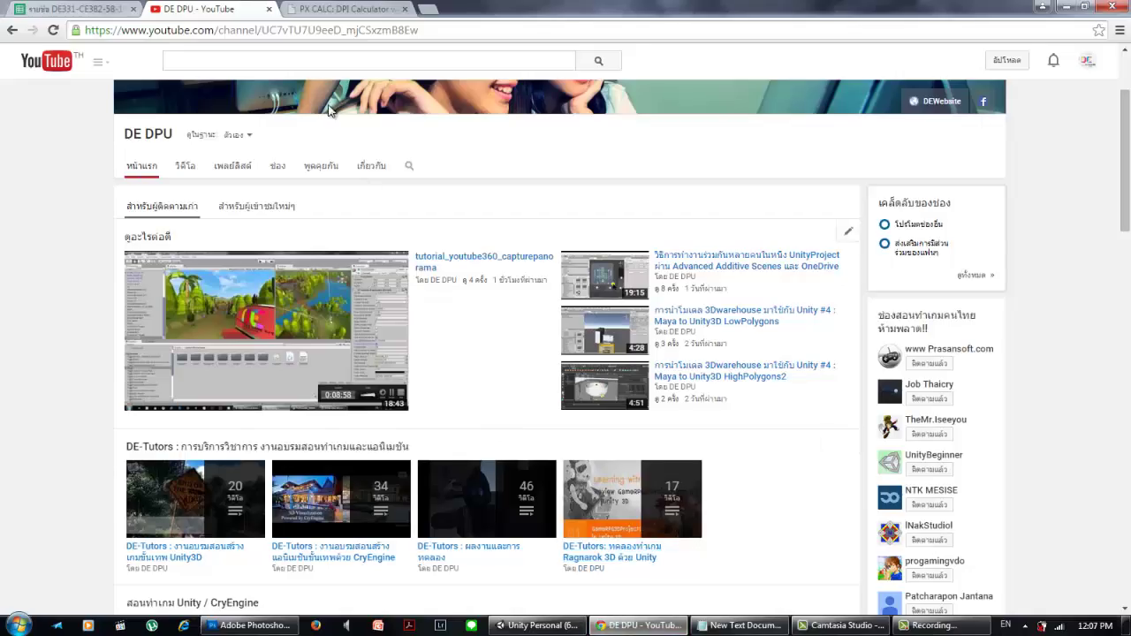
Clear the 19-inch Diagonal Size value on the PX CALC DPI calculator page
{"action": "left_click", "coordinate": [340, 8]}
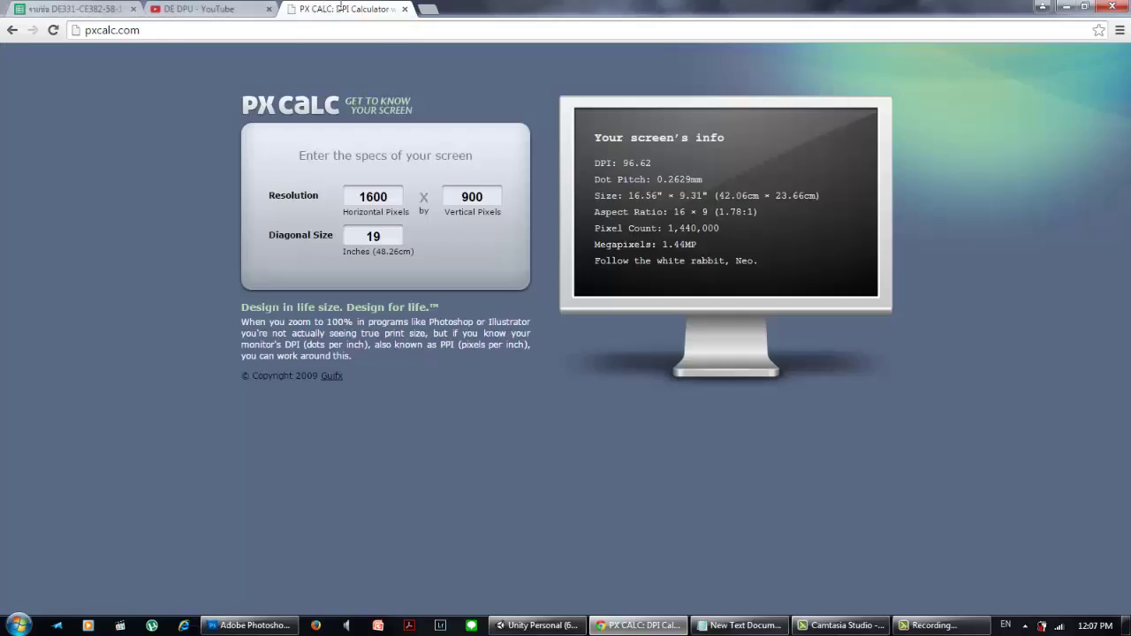
{"action": "left_click", "coordinate": [348, 239]}
{"action": "key", "text": "BackSpace"}
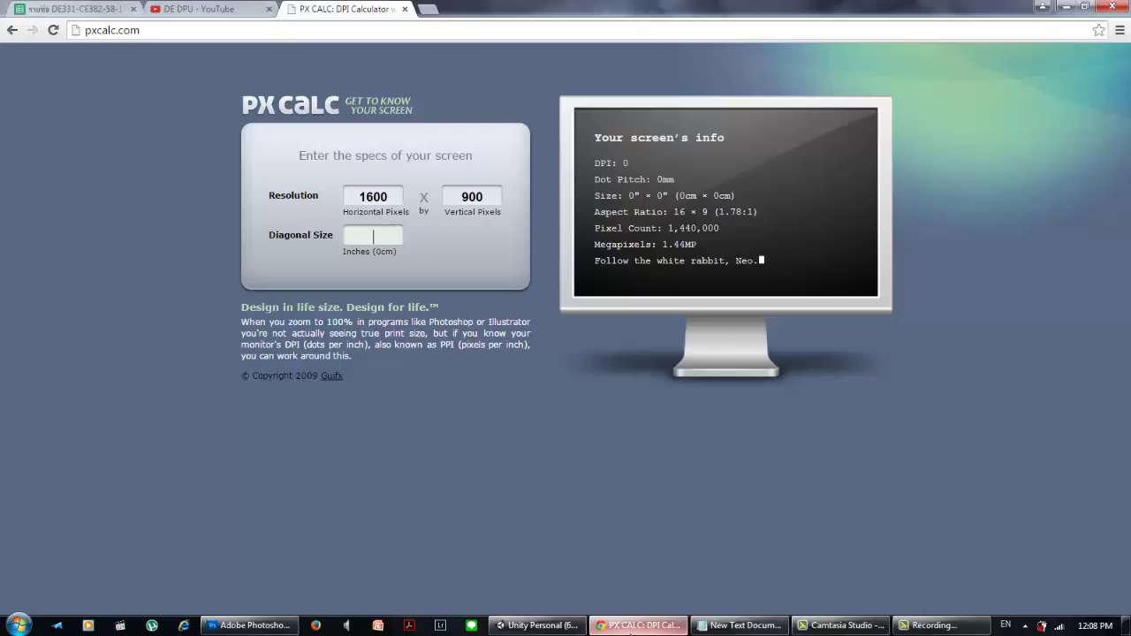
Switch back to Unity and minimize it to reveal the desktop
{"action": "mouse_move", "coordinate": [638, 625]}
{"action": "left_click", "coordinate": [540, 625]}
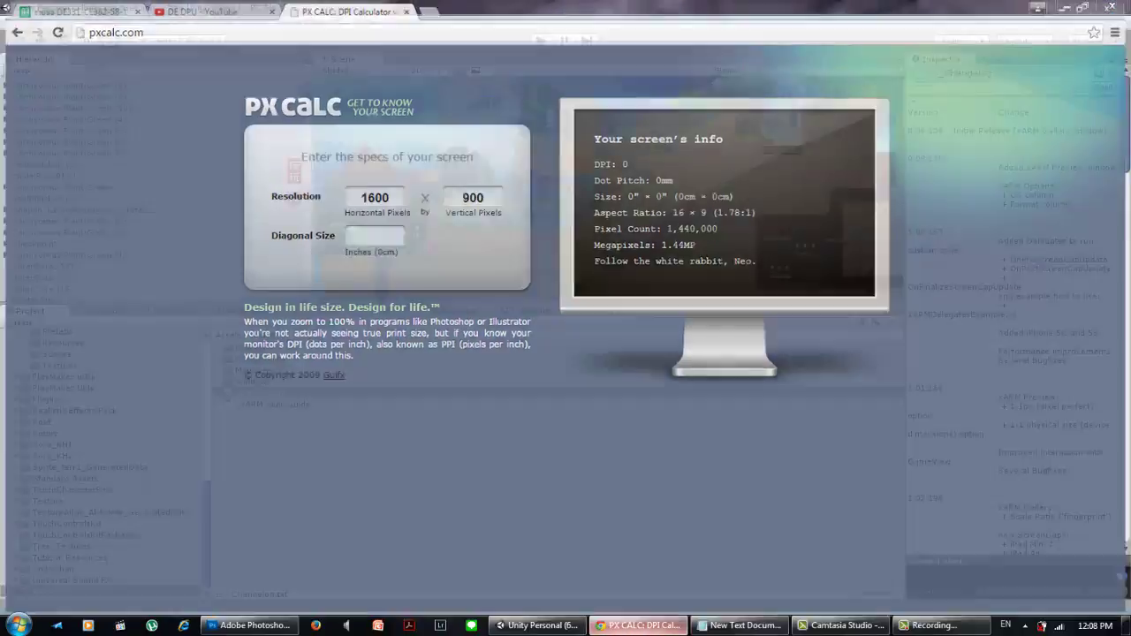
{"action": "left_click", "coordinate": [1128, 628]}
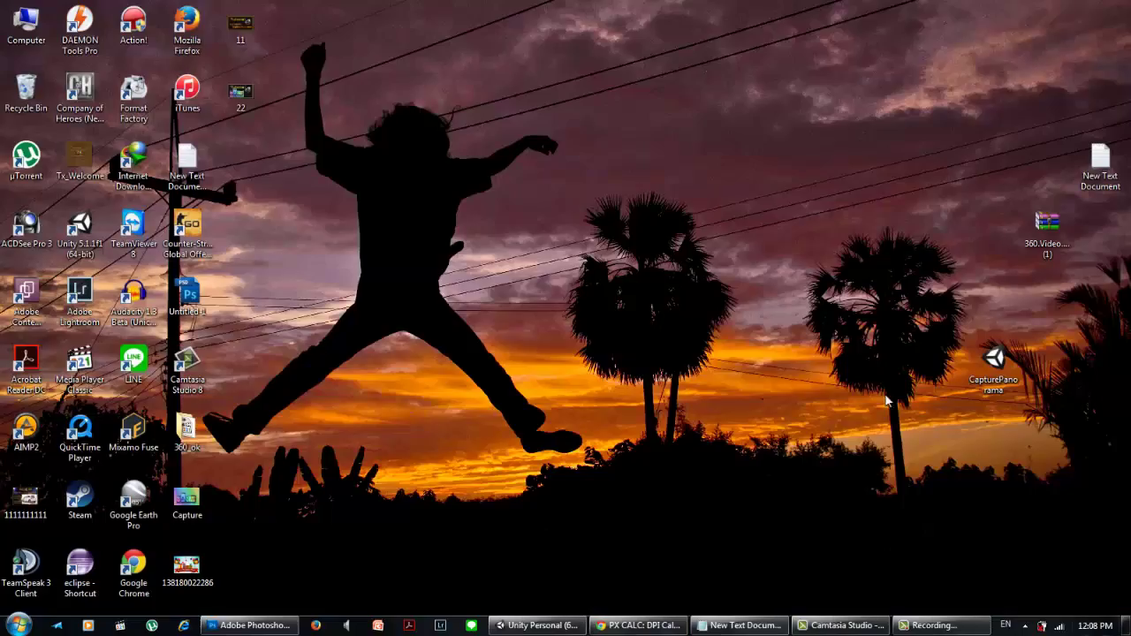
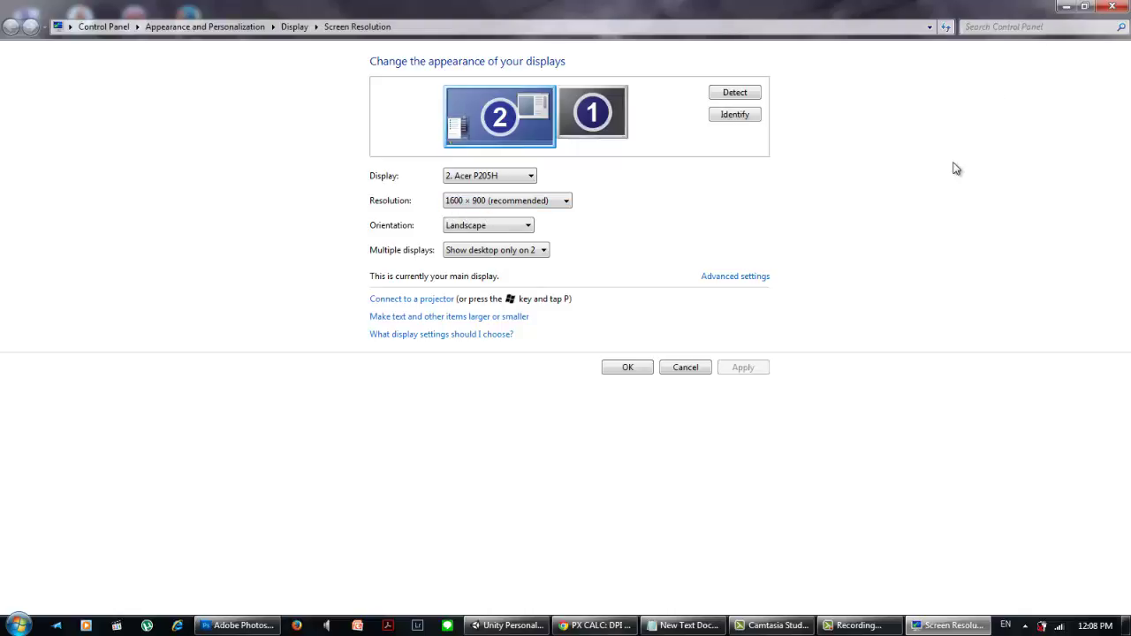
Dismiss the Screen Resolution settings after noting the 1600 × 900 resolution
{"action": "left_click", "coordinate": [1112, 7]}
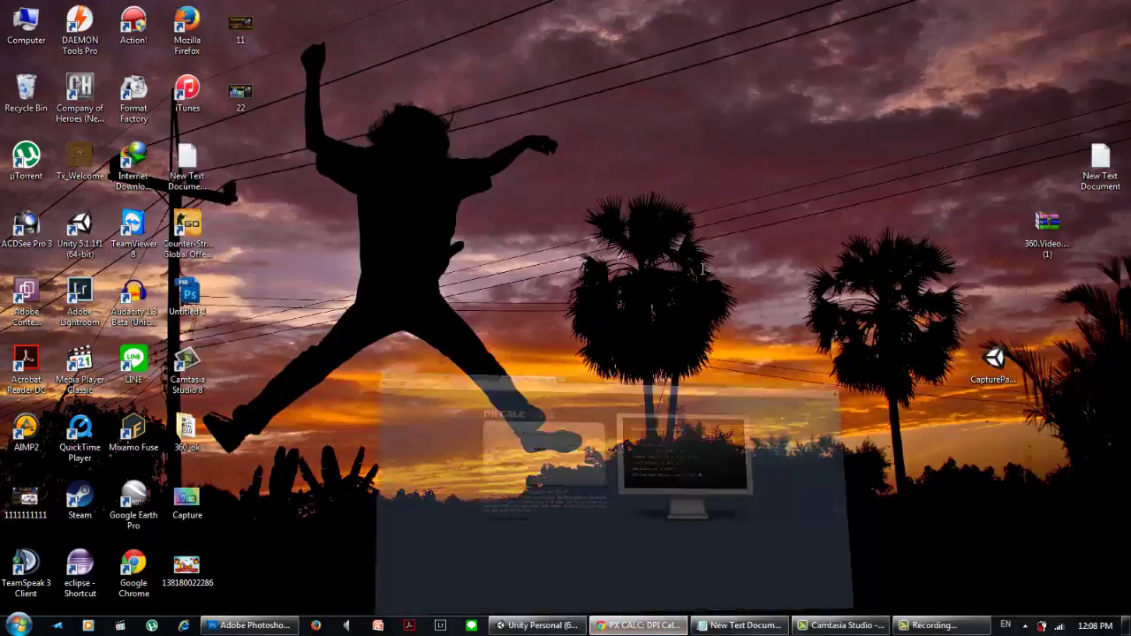
Enter a 19-inch diagonal in PX CALC to get 96.62 DPI for 1600 × 900, then minimize the browser
{"action": "left_click", "coordinate": [637, 625]}
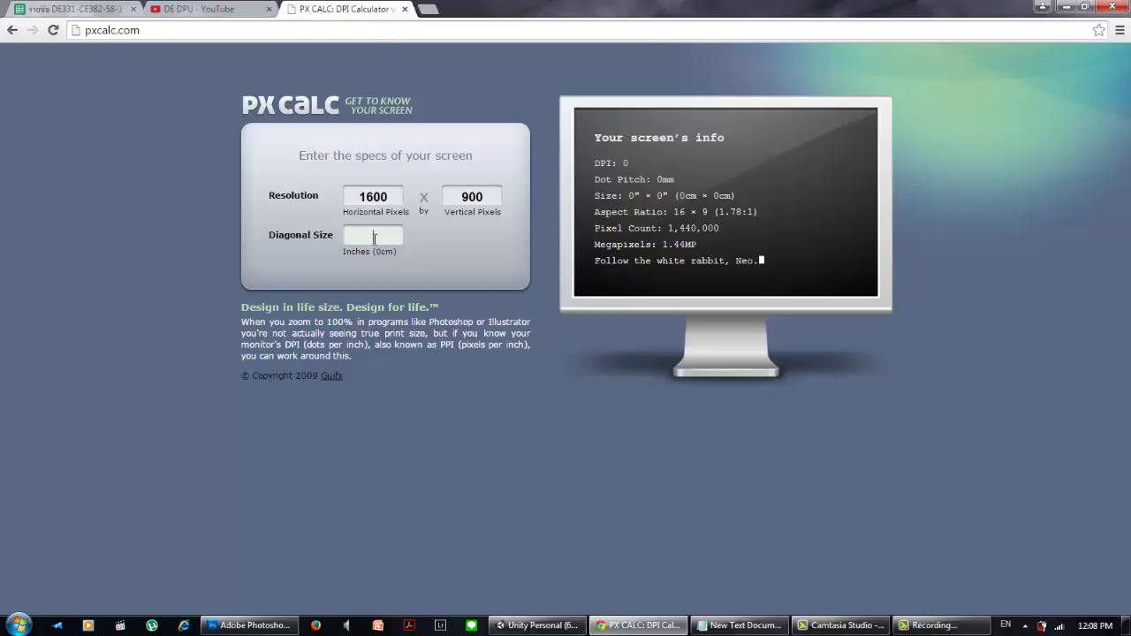
{"action": "type", "text": "13"}
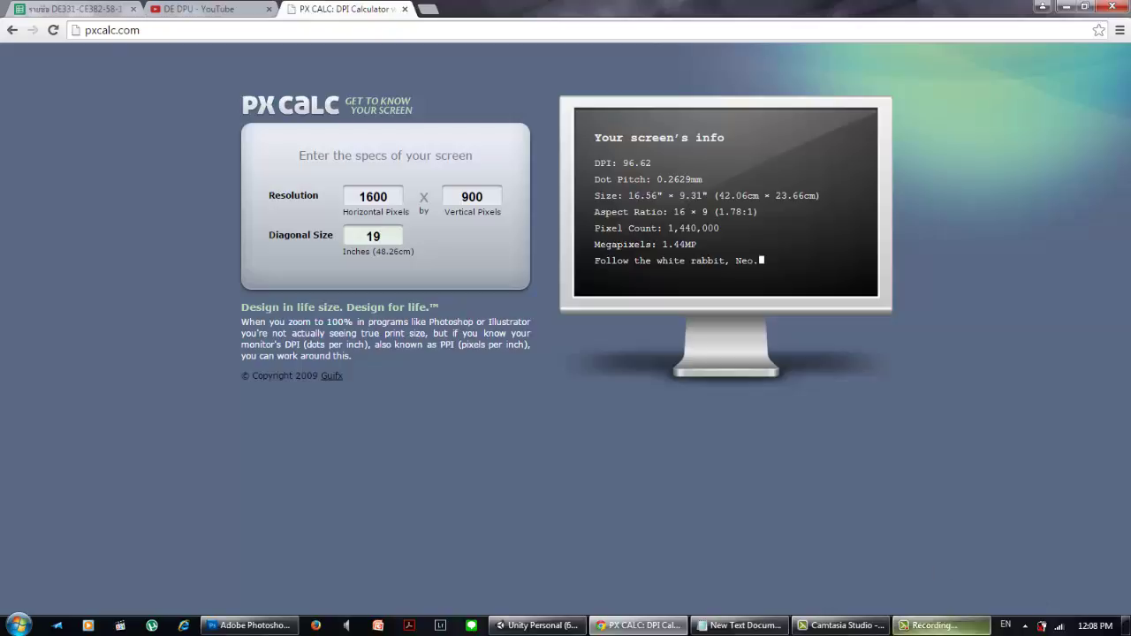
{"action": "left_click", "coordinate": [936, 626]}
{"action": "left_click", "coordinate": [942, 631]}
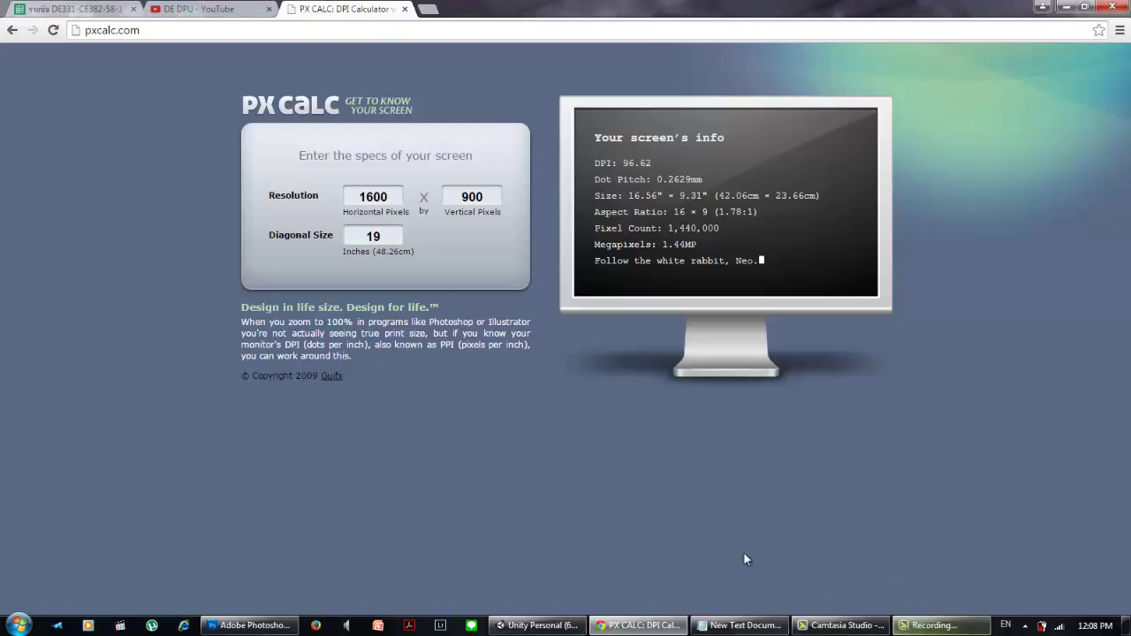
{"action": "left_click", "coordinate": [638, 626]}
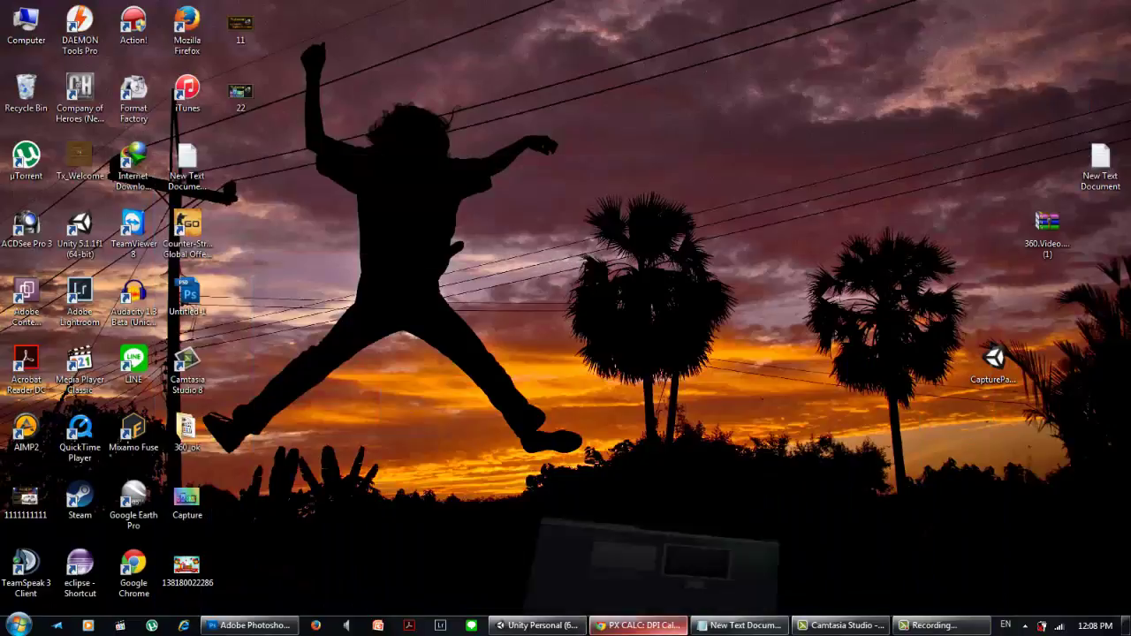
Back in Unity, set the xARM Options editor DPI to 96 and close the options window
{"action": "left_click", "coordinate": [535, 625]}
{"action": "left_click", "coordinate": [327, 134]}
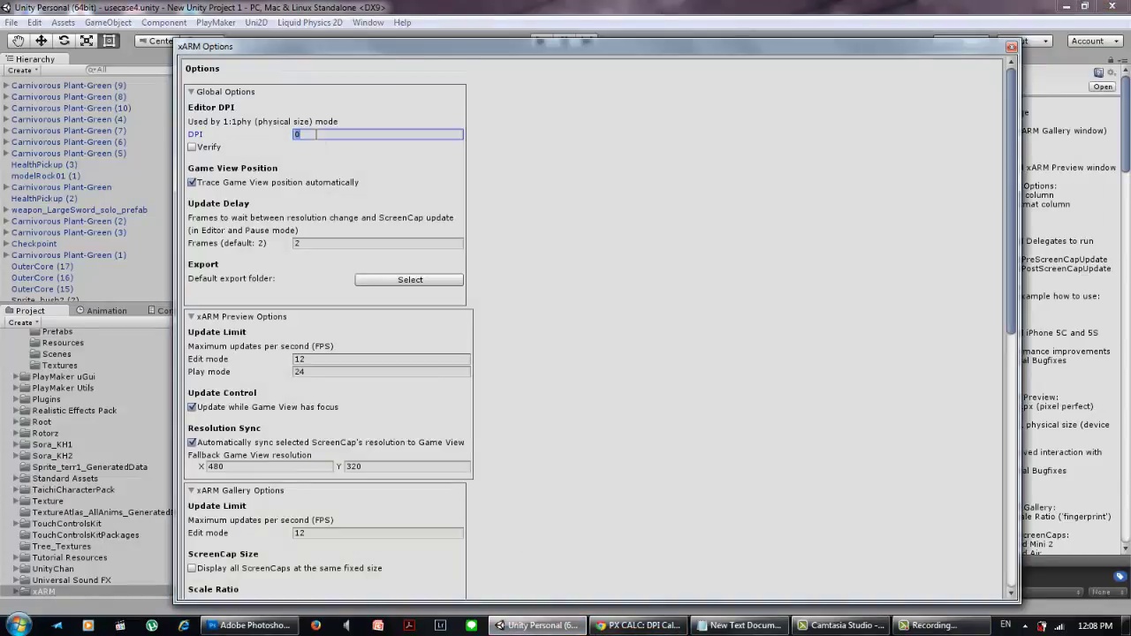
{"action": "type", "text": "96"}
{"action": "left_click", "coordinate": [1012, 48]}
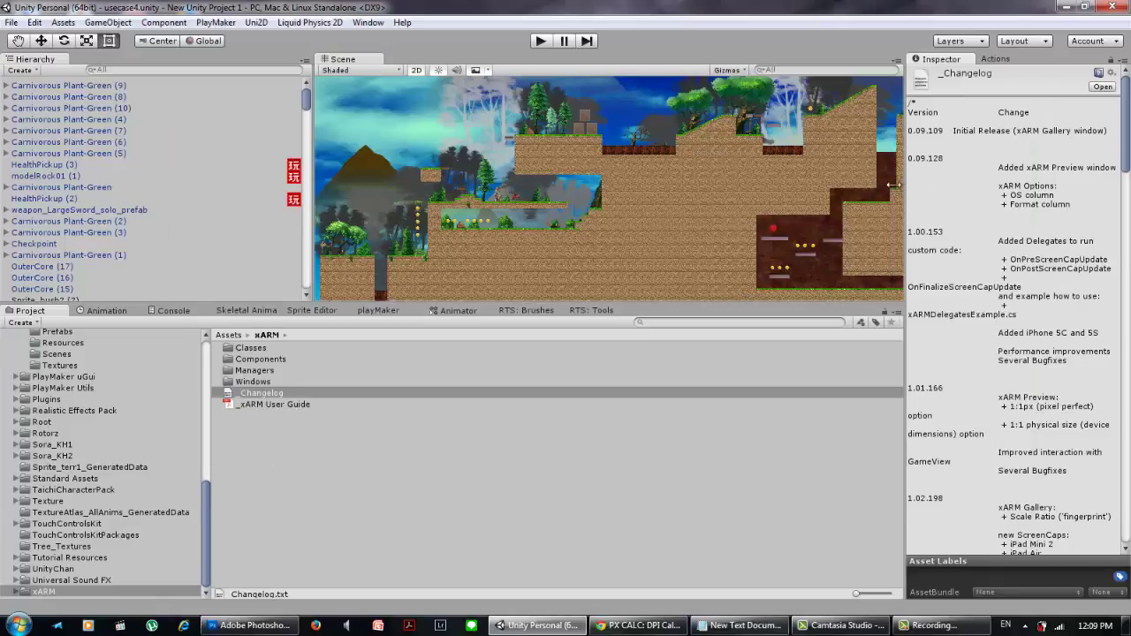
Widen the Inspector, open Window > xARM > xARM Preview, and let it undock the Game view
{"action": "left_click_drag", "start_coordinate": [909, 182], "coordinate": [833, 182]}
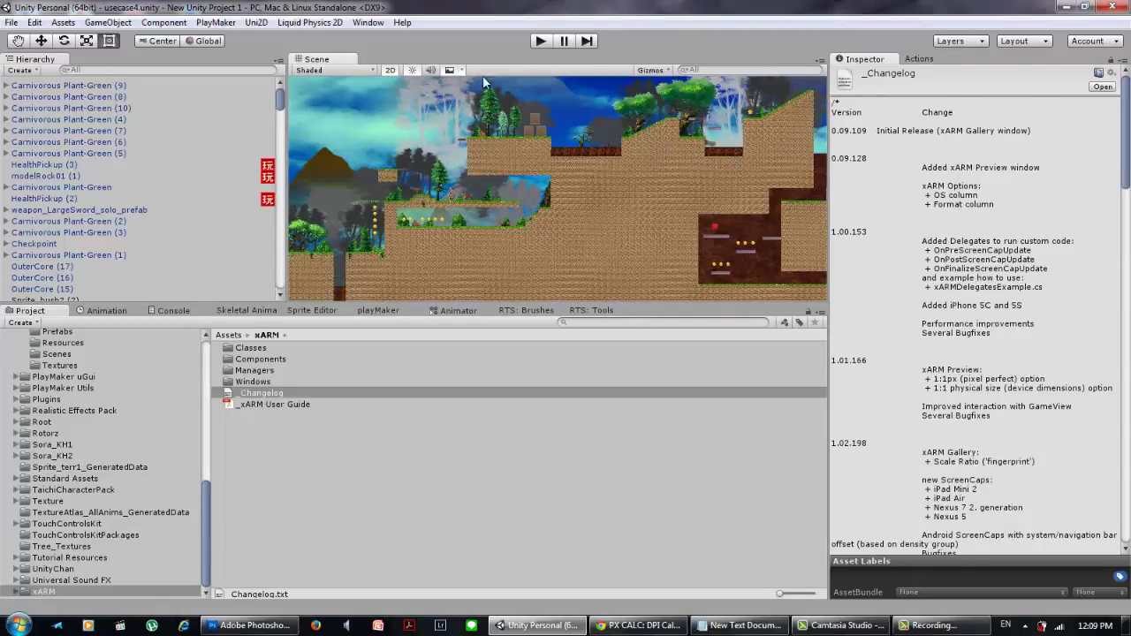
{"action": "left_click", "coordinate": [367, 22]}
{"action": "mouse_move", "coordinate": [411, 103]}
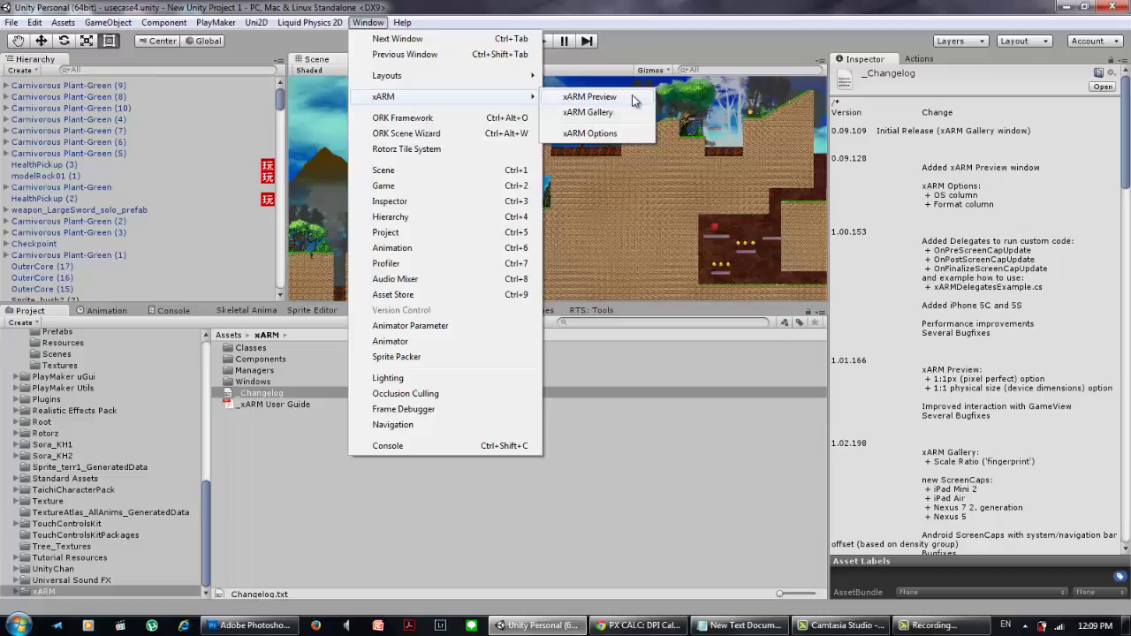
{"action": "left_click", "coordinate": [607, 97]}
{"action": "left_click", "coordinate": [605, 341]}
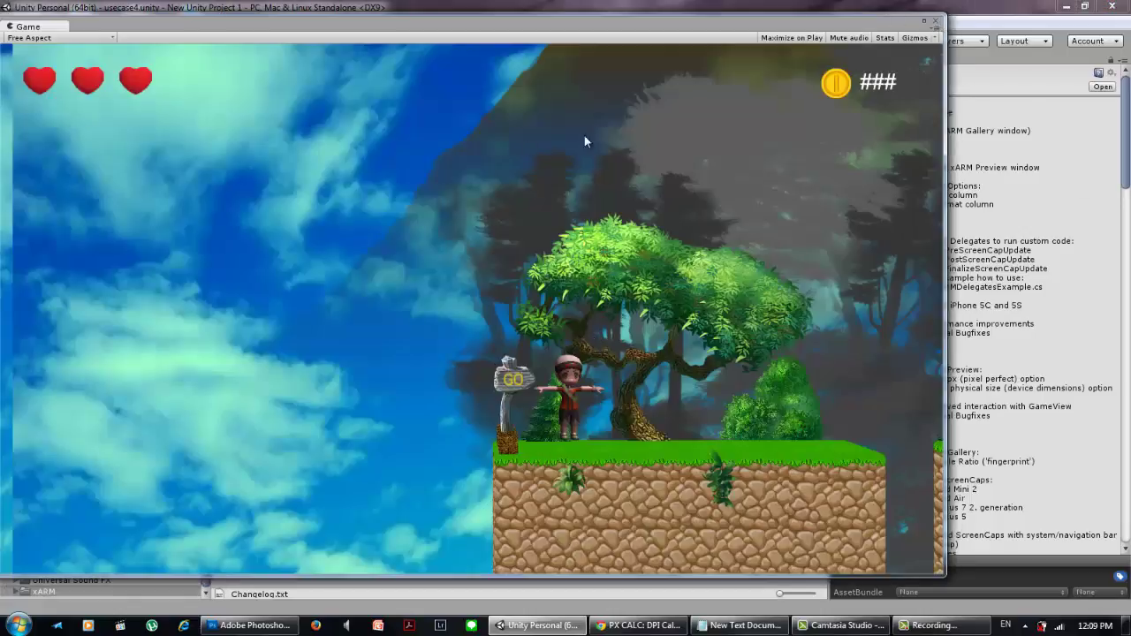
Close the floating Game window, leaving xARM Preview on the iPhone 4.7" 1334 × 750 preset
{"action": "left_click", "coordinate": [937, 22]}
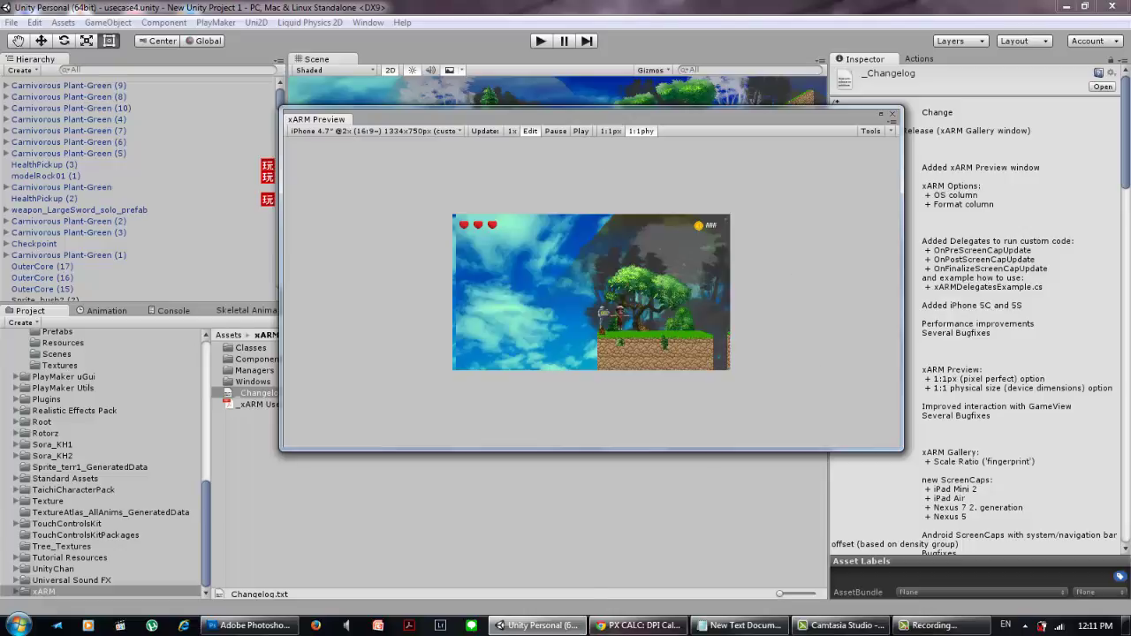
Switch Chrome to the DE DPU YouTube channel tab and scroll through its playlists
{"action": "left_click", "coordinate": [637, 626]}
{"action": "left_click", "coordinate": [197, 9]}
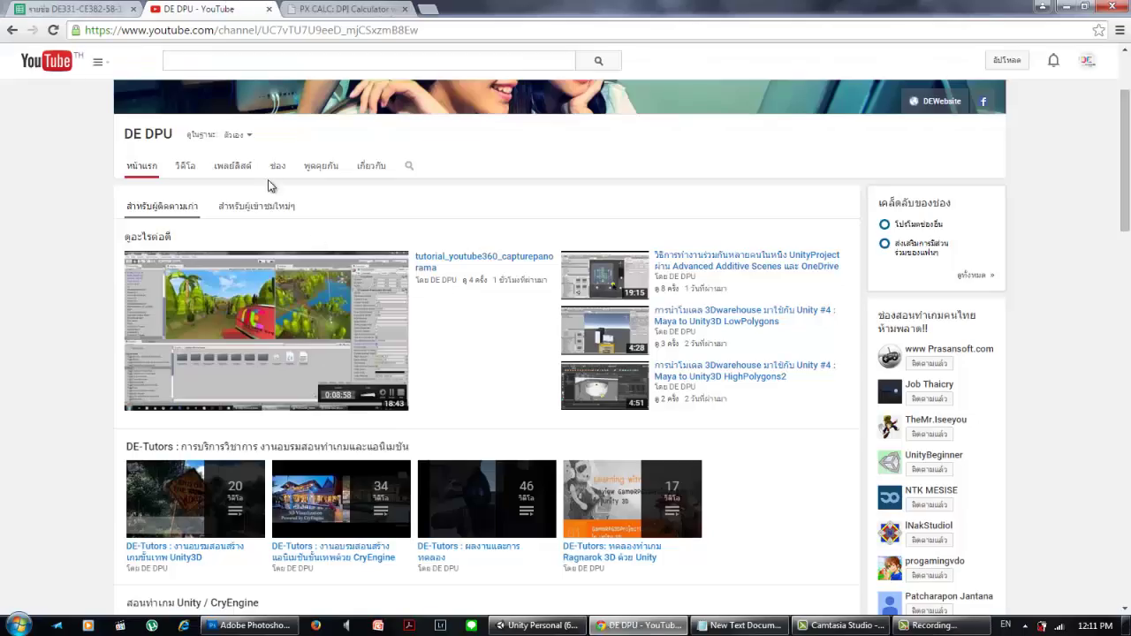
{"action": "mouse_move", "coordinate": [641, 403]}
{"action": "scroll", "coordinate": [505, 374], "scroll_direction": "down", "scroll_amount": 5}
{"action": "scroll", "coordinate": [434, 383], "scroll_direction": "down", "scroll_amount": 5}
{"action": "scroll", "coordinate": [474, 366], "scroll_direction": "down", "scroll_amount": 1}
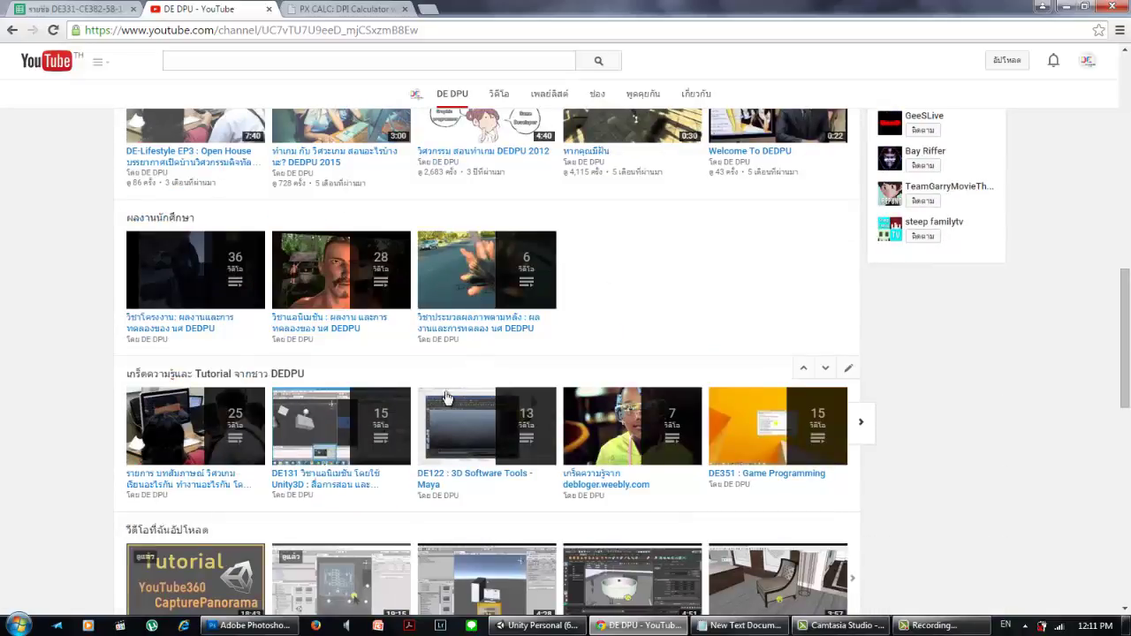
{"action": "scroll", "coordinate": [599, 354], "scroll_direction": "up", "scroll_amount": 3}
{"action": "scroll", "coordinate": [548, 366], "scroll_direction": "up", "scroll_amount": 1}
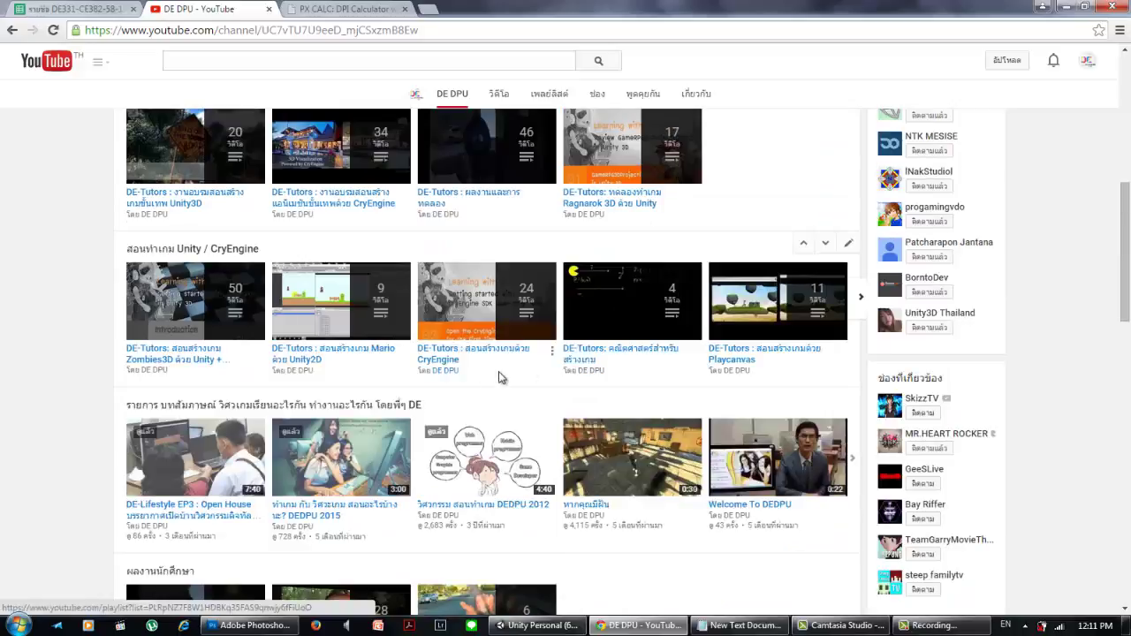
{"action": "scroll", "coordinate": [532, 416], "scroll_direction": "up", "scroll_amount": 4}
{"action": "scroll", "coordinate": [573, 419], "scroll_direction": "up", "scroll_amount": 2}
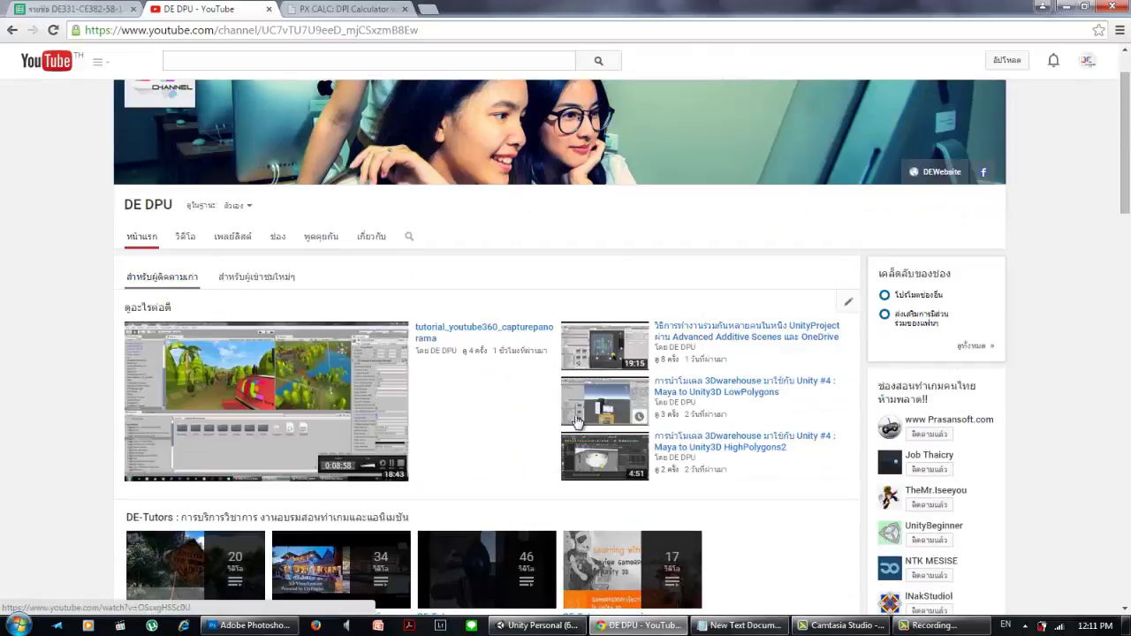
{"action": "scroll", "coordinate": [487, 469], "scroll_direction": "down", "scroll_amount": 4}
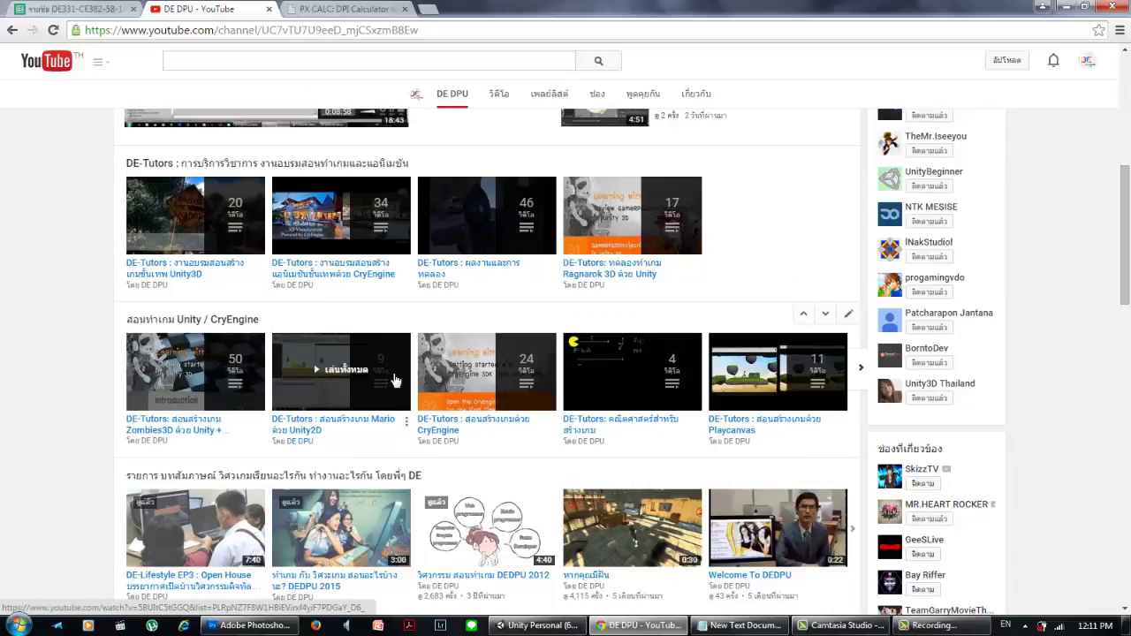
{"action": "scroll", "coordinate": [568, 370], "scroll_direction": "up", "scroll_amount": 3}
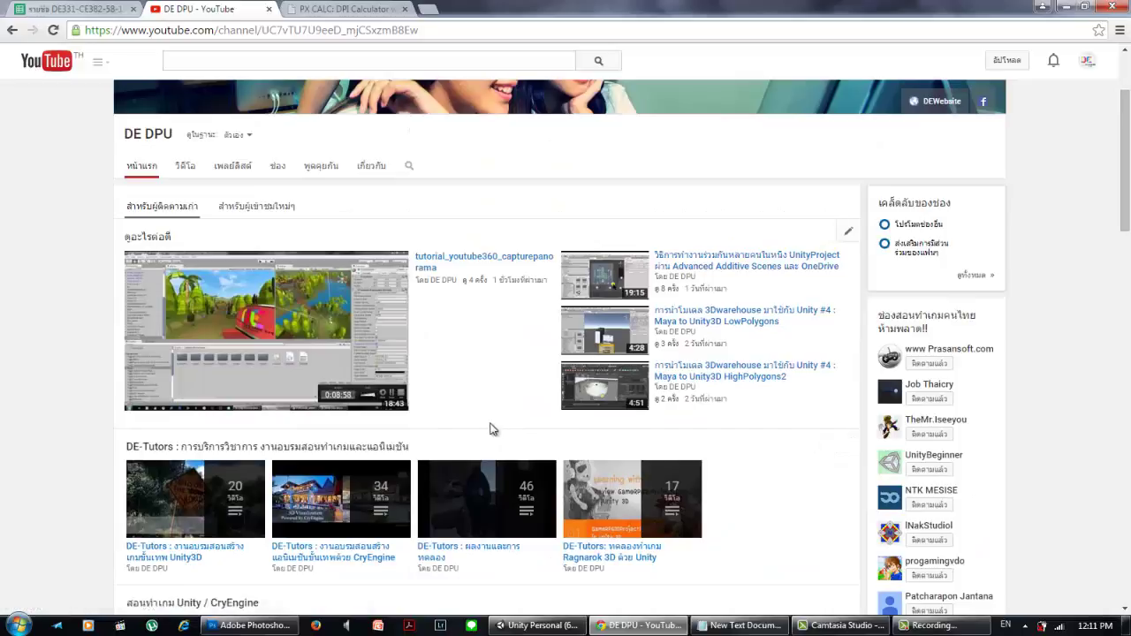
Glance at the PX CALC page, then return to the DE DPU channel and browse it again
{"action": "left_click", "coordinate": [390, 11]}
{"action": "left_click", "coordinate": [221, 9]}
{"action": "scroll", "coordinate": [626, 475], "scroll_direction": "down", "scroll_amount": 5}
{"action": "scroll", "coordinate": [619, 472], "scroll_direction": "down", "scroll_amount": 5}
{"action": "scroll", "coordinate": [601, 471], "scroll_direction": "down", "scroll_amount": 3}
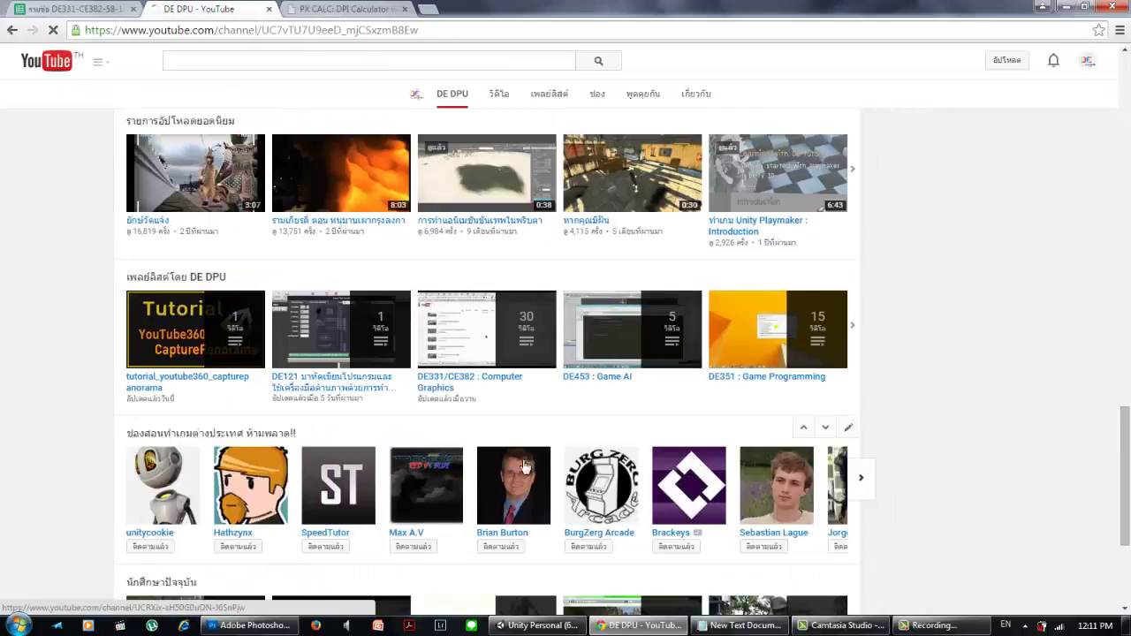
{"action": "scroll", "coordinate": [582, 468], "scroll_direction": "down", "scroll_amount": 3}
{"action": "scroll", "coordinate": [676, 458], "scroll_direction": "up", "scroll_amount": 1}
{"action": "scroll", "coordinate": [700, 452], "scroll_direction": "up", "scroll_amount": 3}
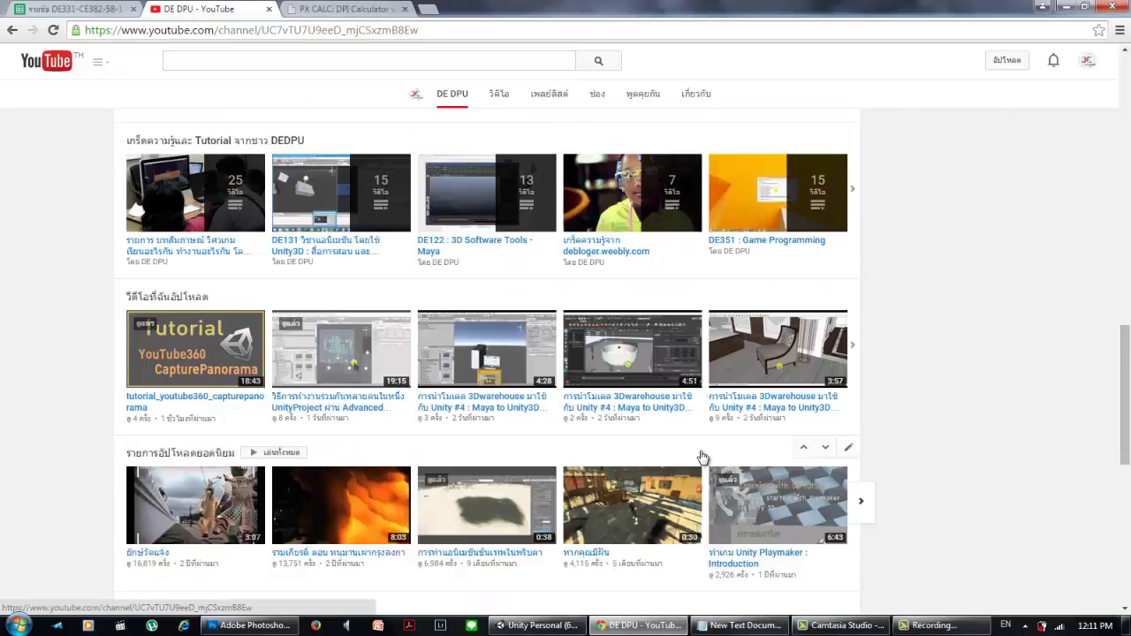
{"action": "scroll", "coordinate": [700, 453], "scroll_direction": "up", "scroll_amount": 8}
{"action": "scroll", "coordinate": [700, 458], "scroll_direction": "up", "scroll_amount": 5}
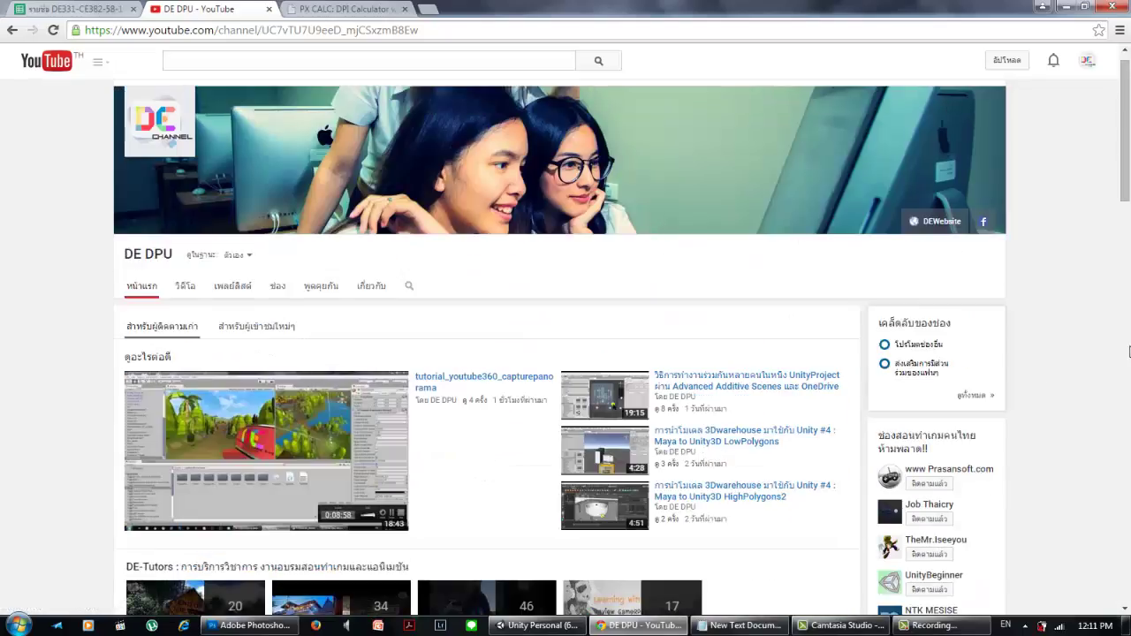